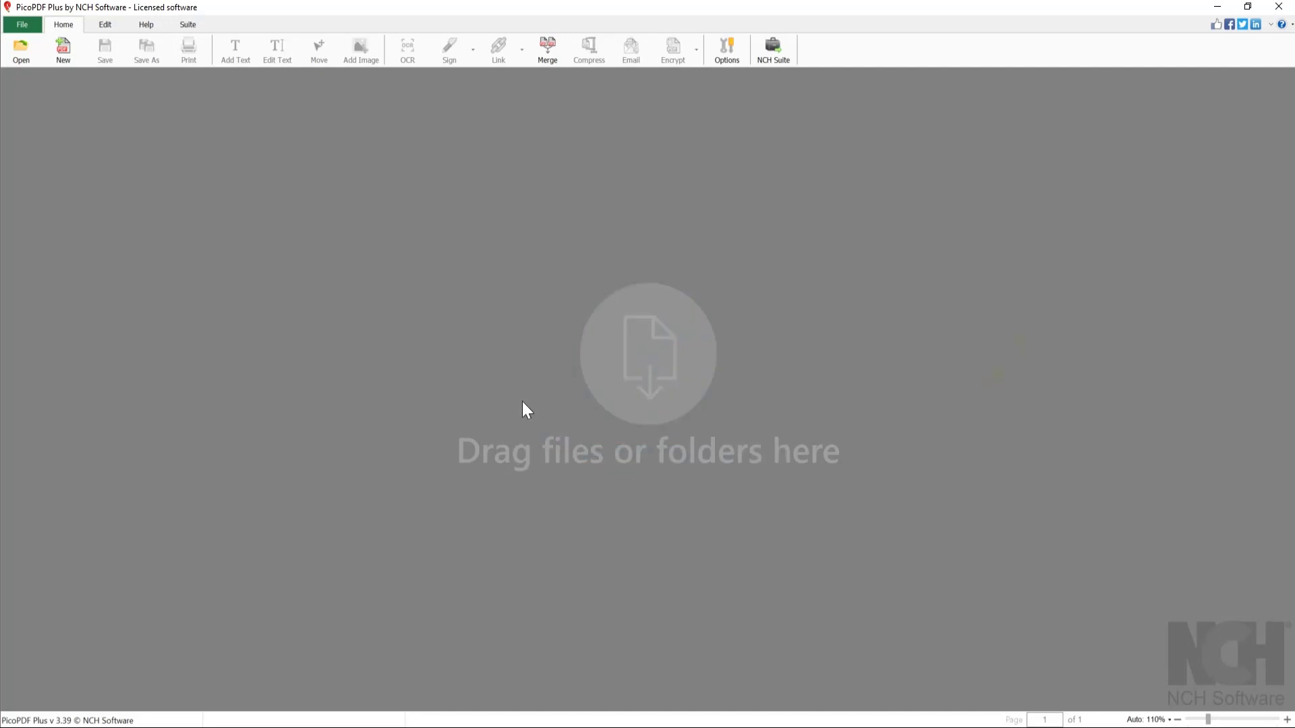
Open grand canyon.pdf and delete the word 'distinct' from its paragraph
click(21, 48)
double_click(192, 114)
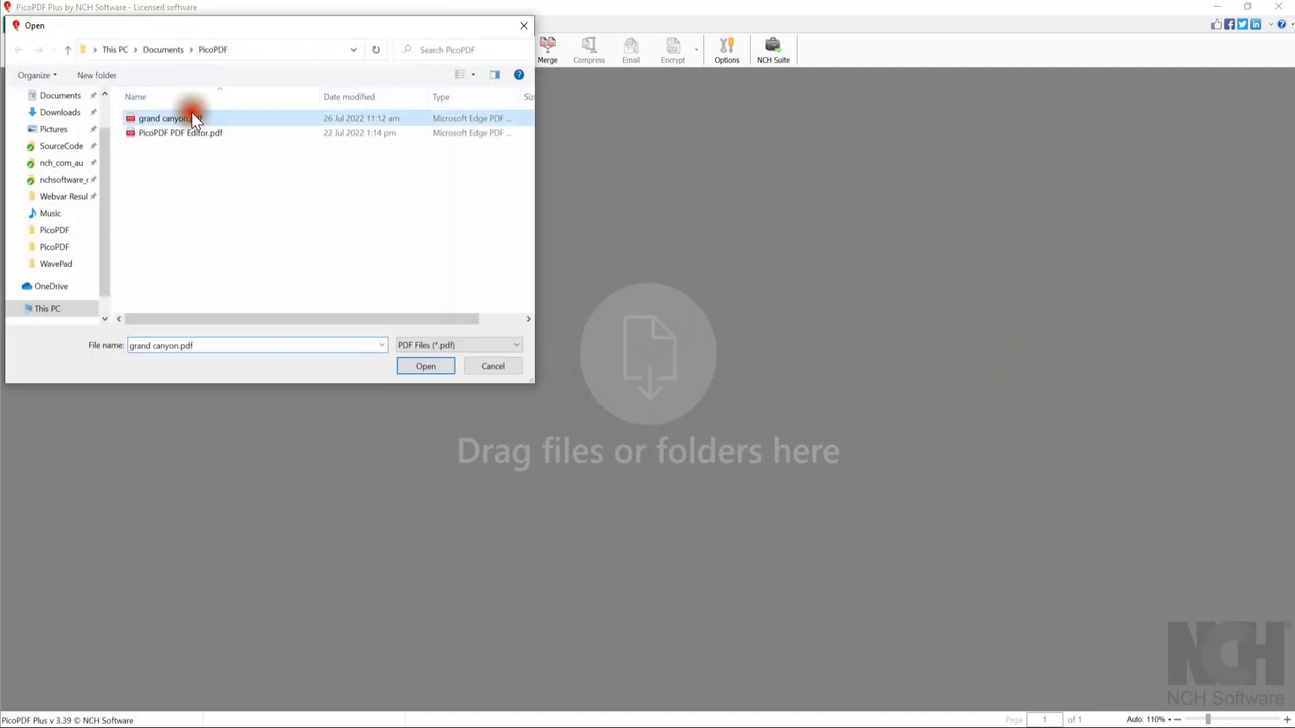
scroll(896, 294, down, 5)
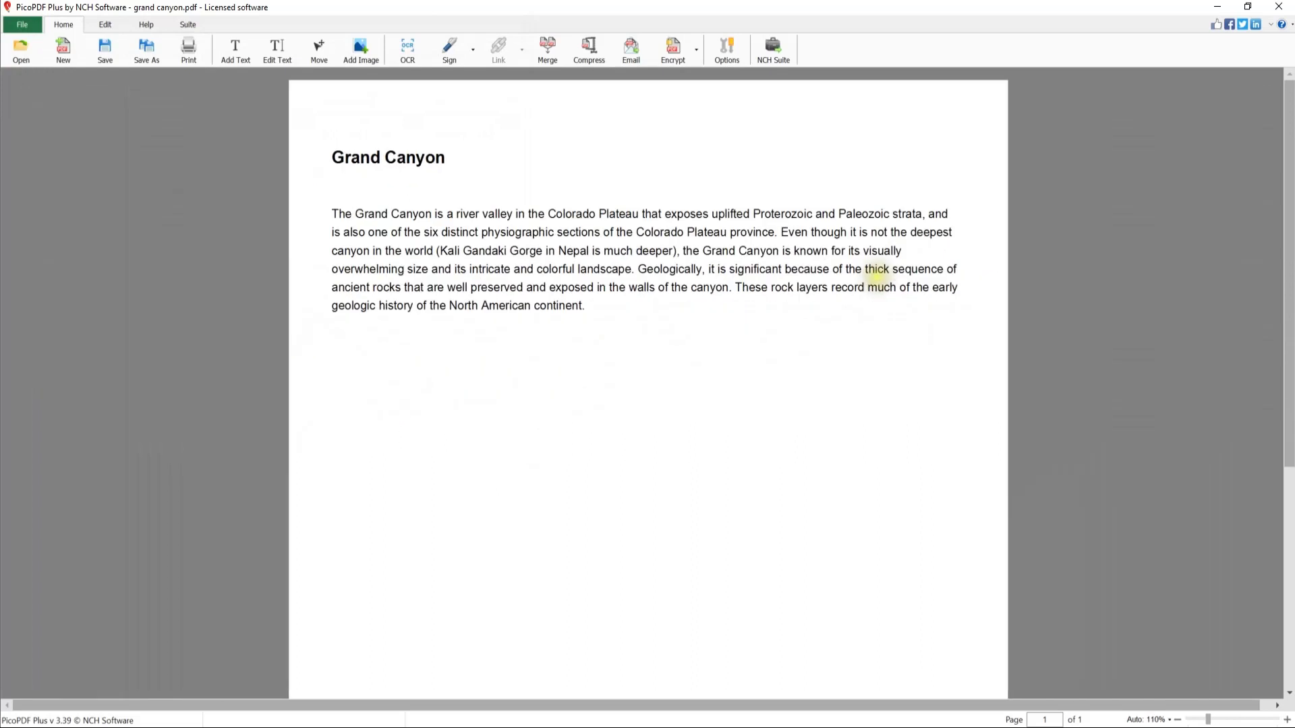
click(434, 263)
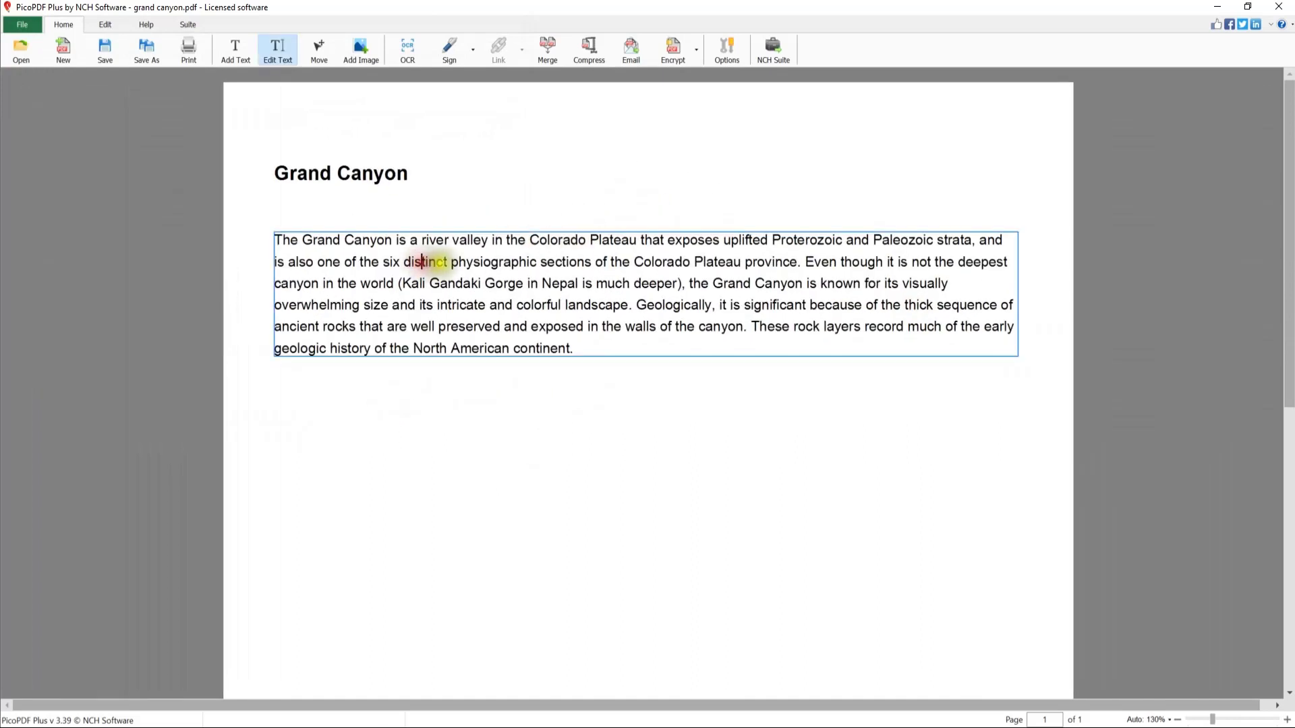
drag(446, 262, 402, 262)
key(BackSpace)
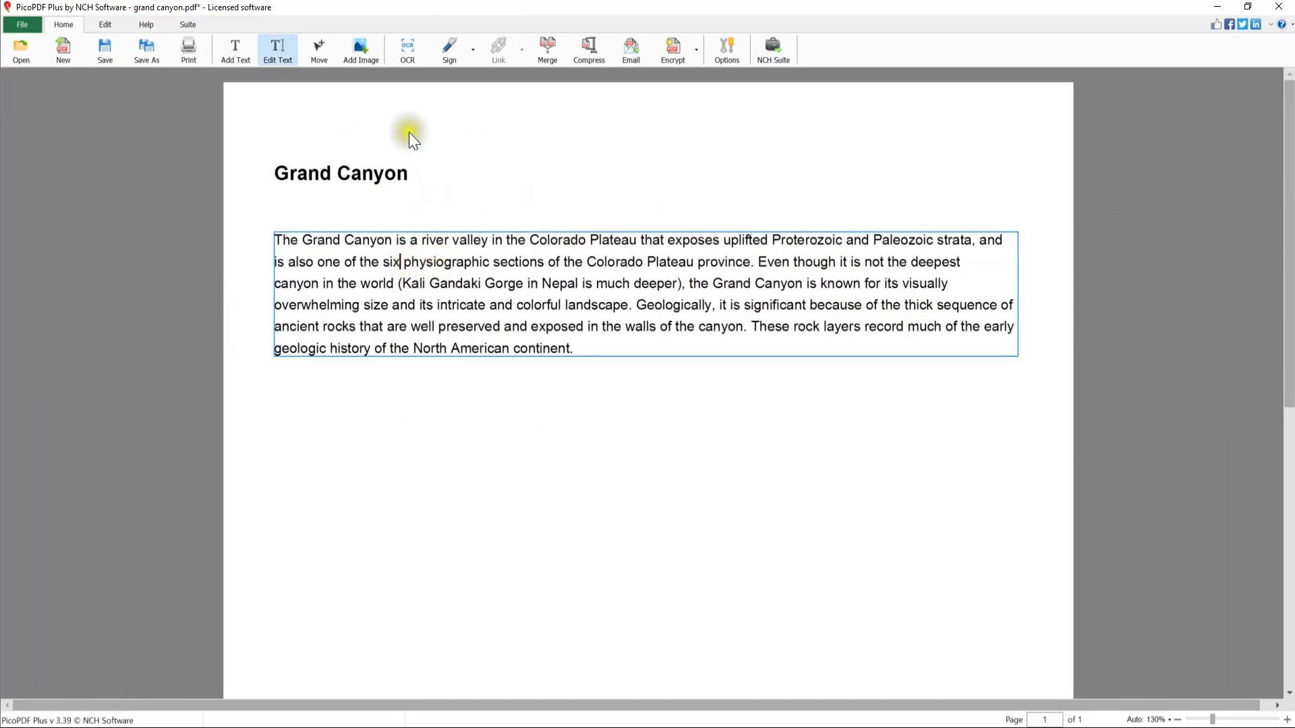
Add an 'Arizona' text box and move it under the Grand Canyon title
click(236, 46)
click(492, 181)
text(Arizona)
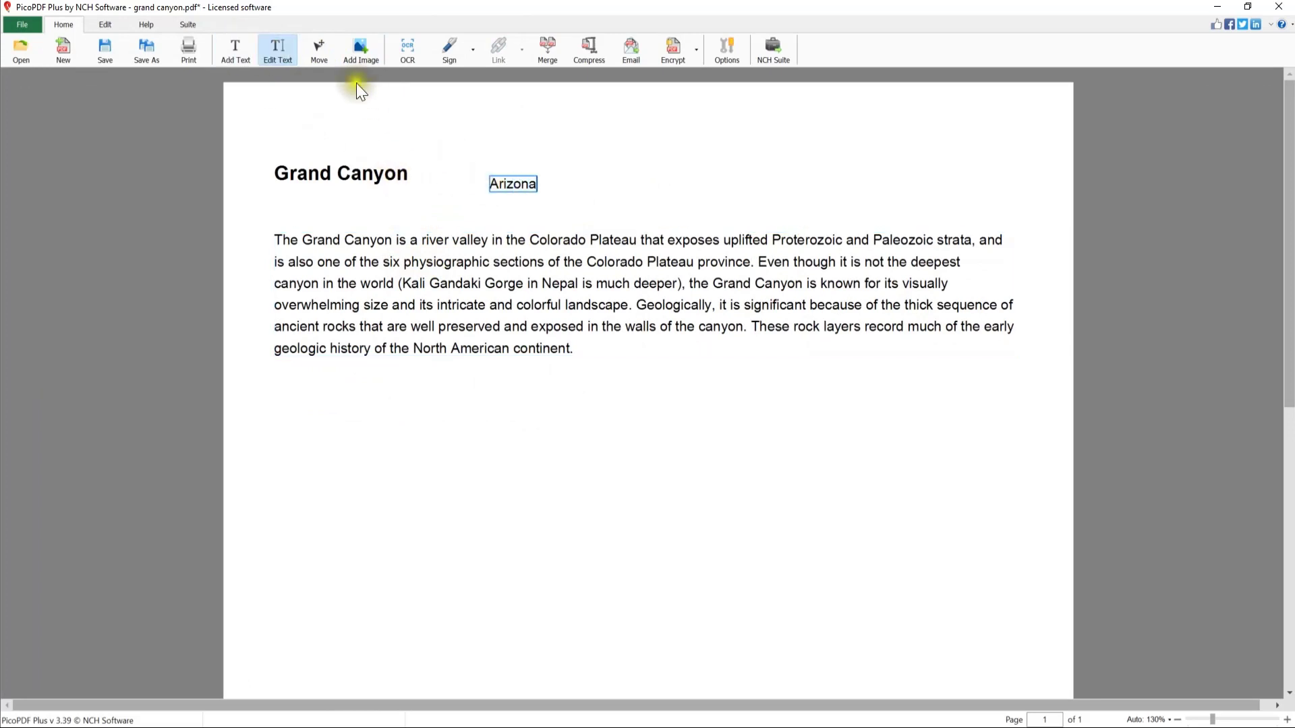
click(319, 48)
drag(507, 182, 306, 201)
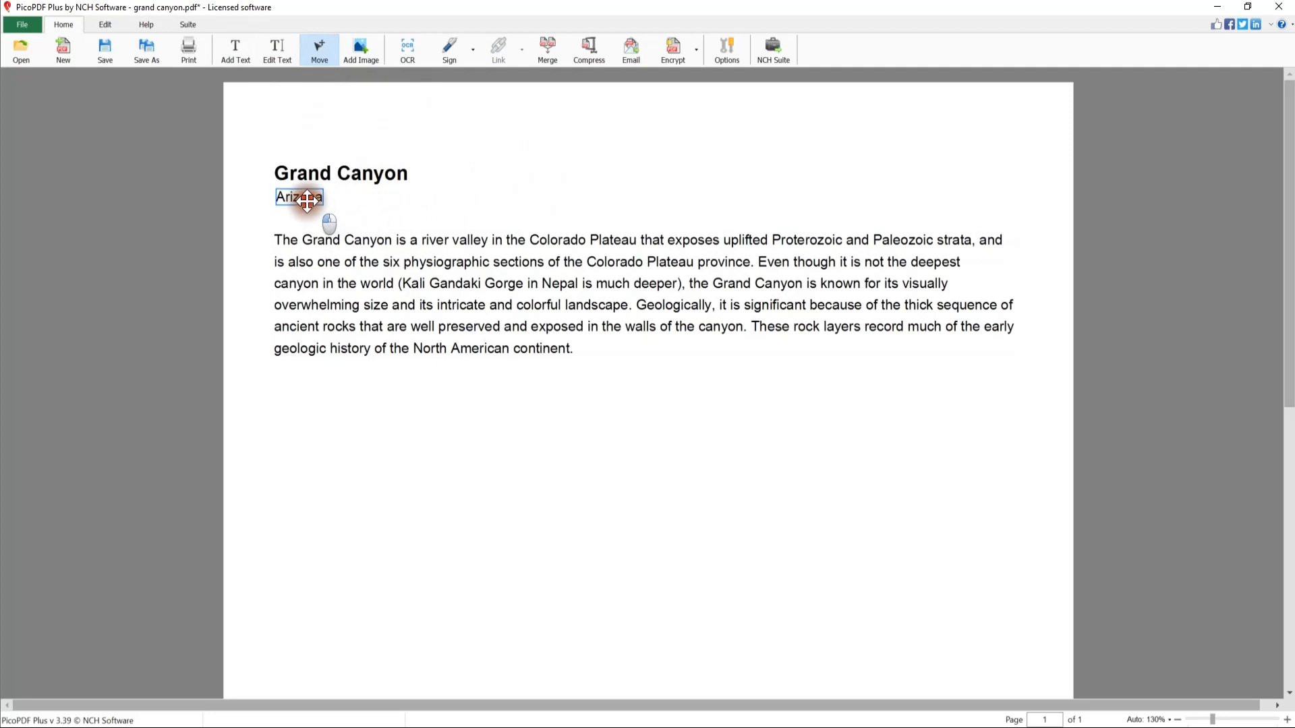
Insert grand-canyon.jpg, shrink it, and place it just below the paragraph
click(376, 52)
click(410, 134)
double_click(410, 133)
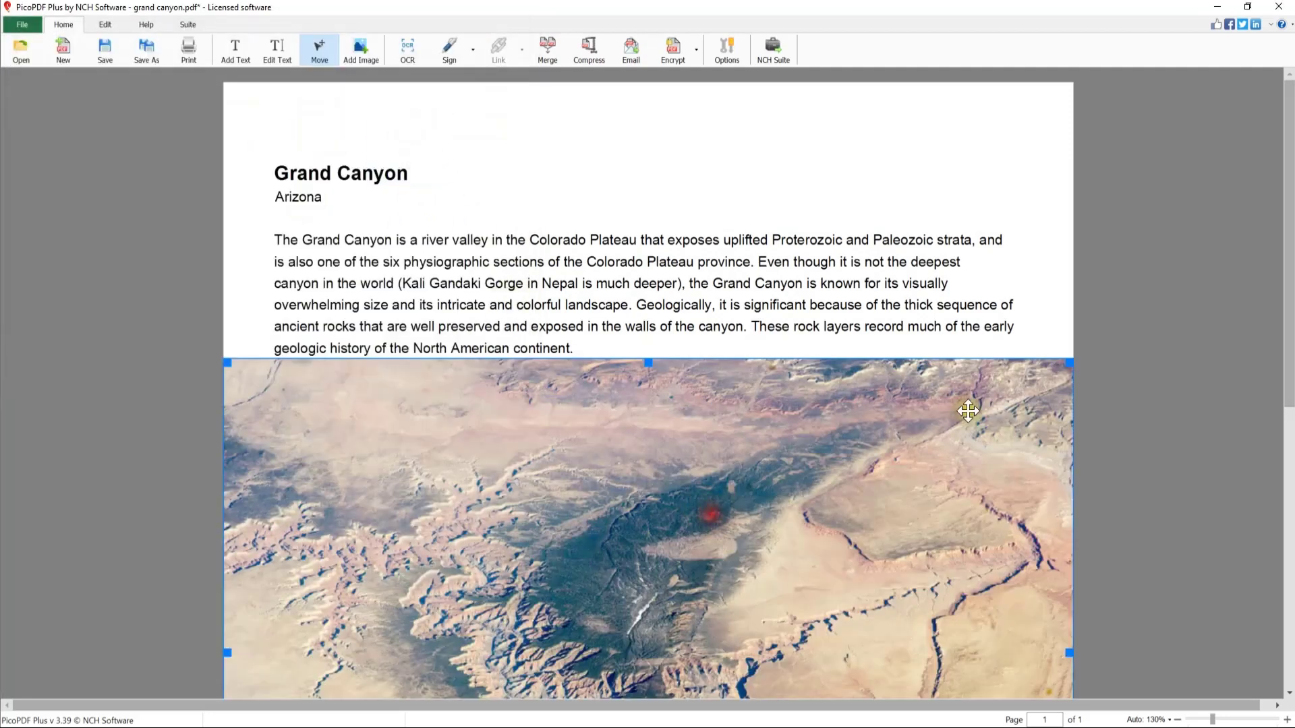
drag(1071, 363, 880, 484)
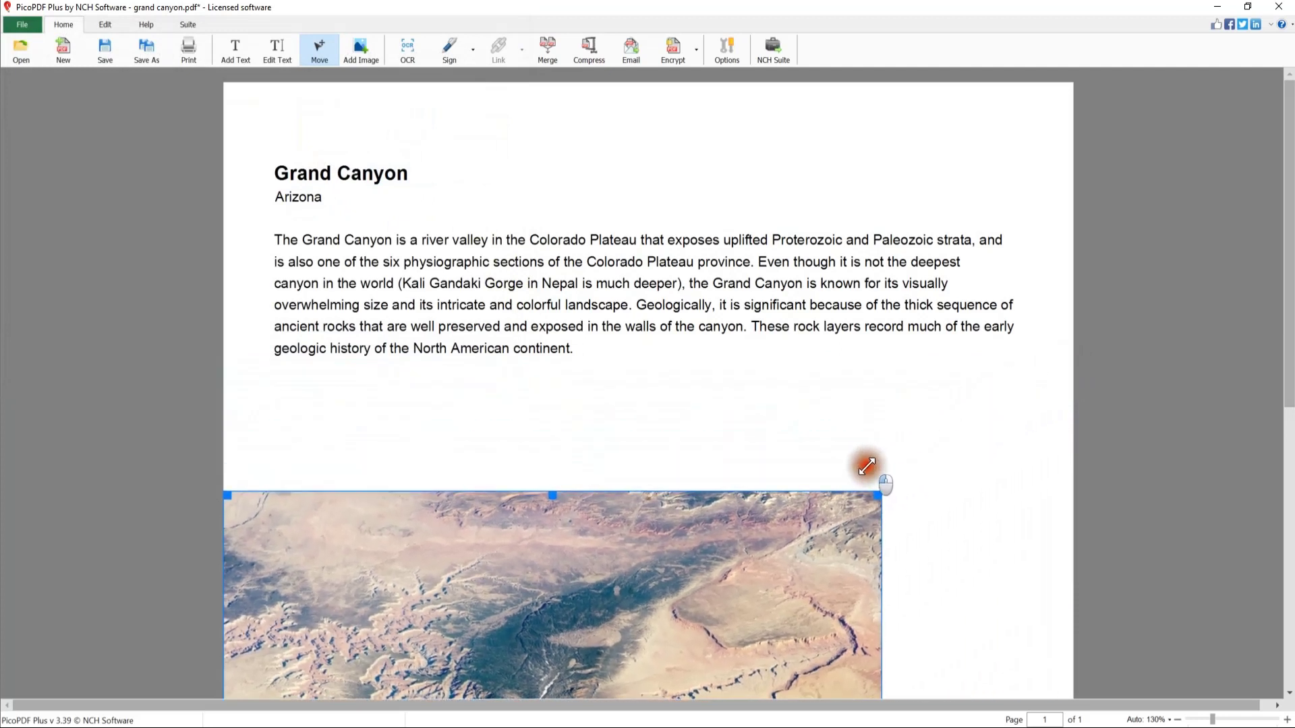
mouse_move(695, 523)
mouse_down()
mouse_move(751, 454)
mouse_move(752, 400)
mouse_move(776, 408)
mouse_up()
scroll(654, 184, down, 7)
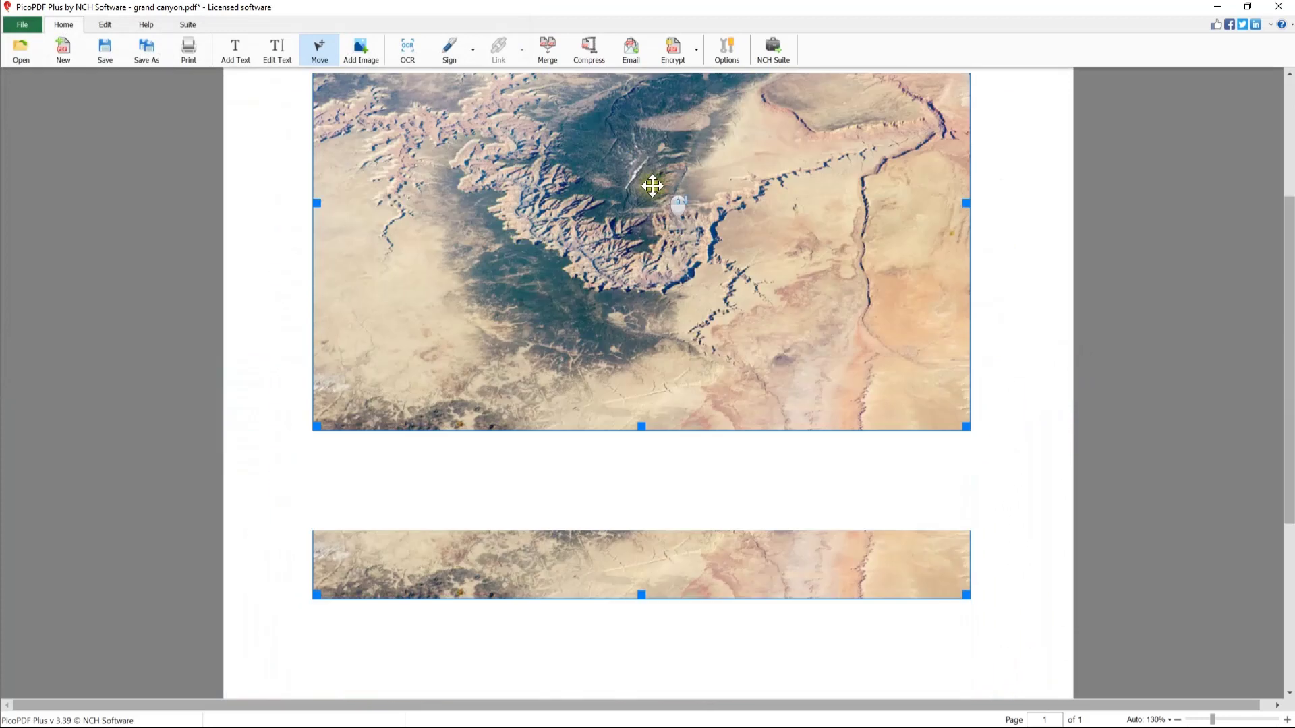
Place the saved signature on the page and move it toward the right side
click(450, 48)
click(249, 86)
click(233, 104)
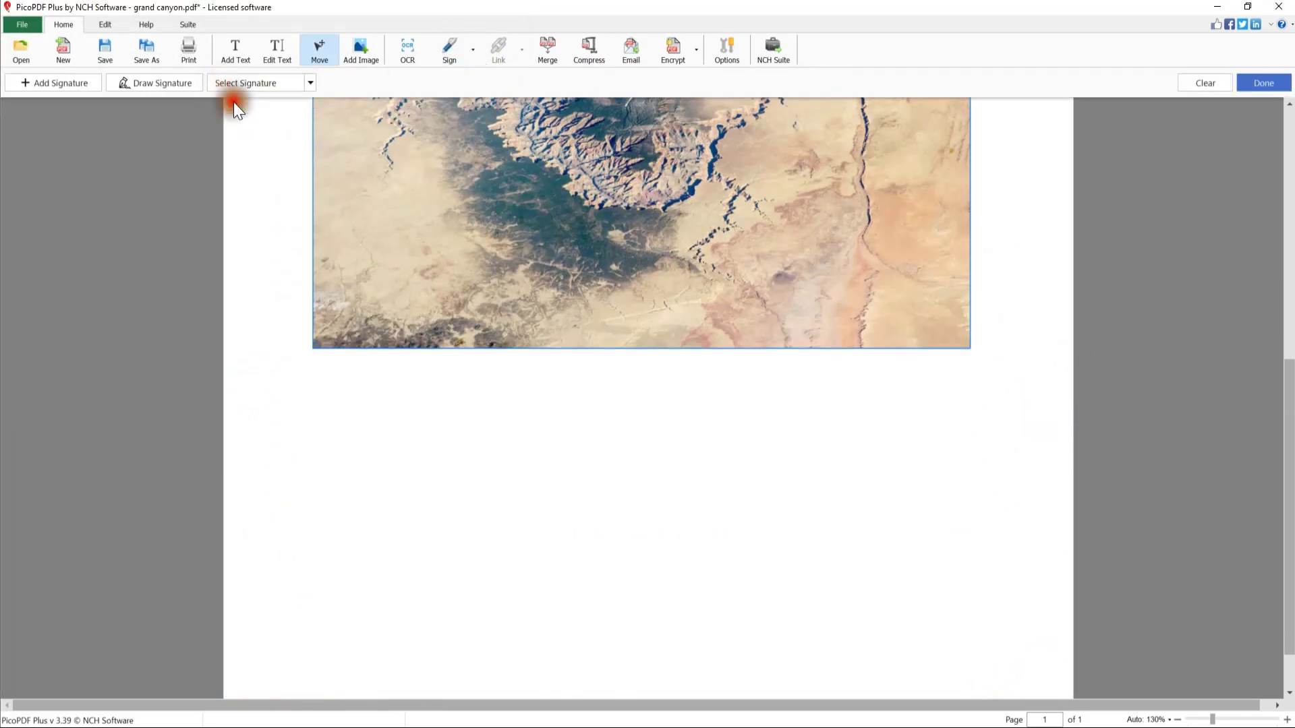
mouse_move(658, 345)
mouse_down()
mouse_move(931, 395)
mouse_move(904, 521)
mouse_up()
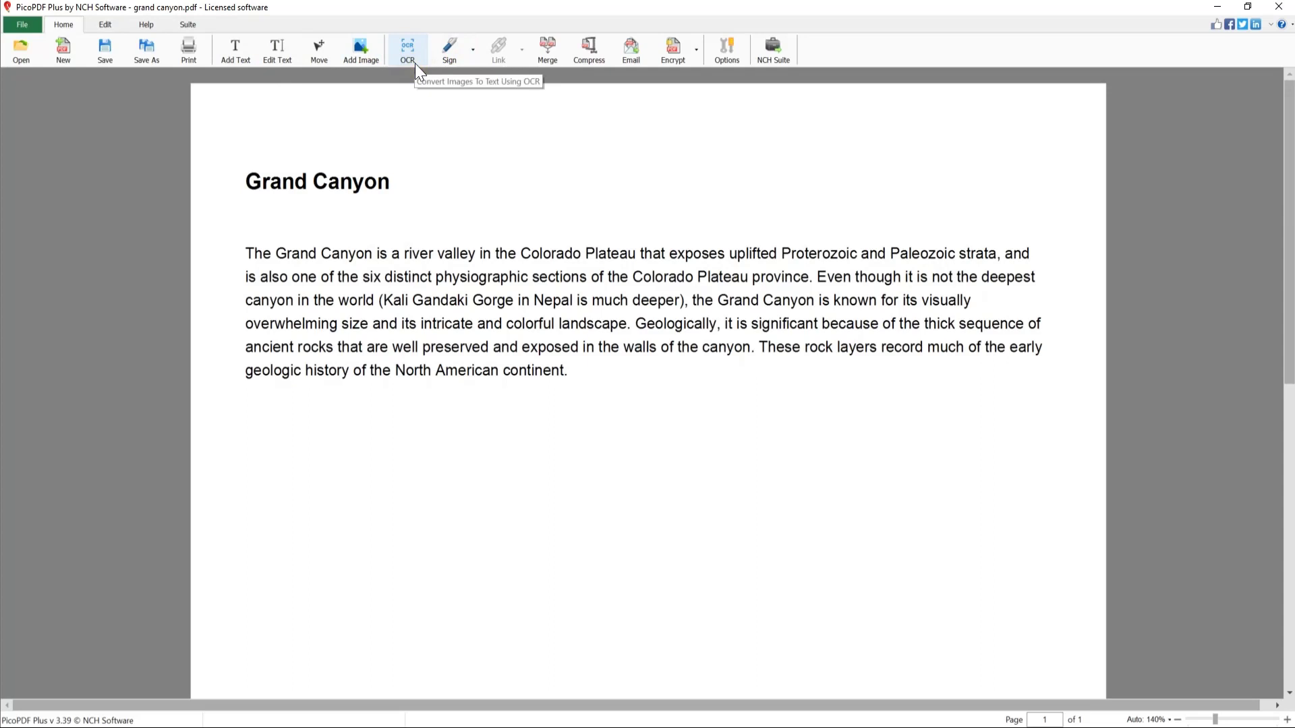
Select the words 'six distinct' in the paragraph, then deselect by clicking the blank page
drag(431, 276, 363, 276)
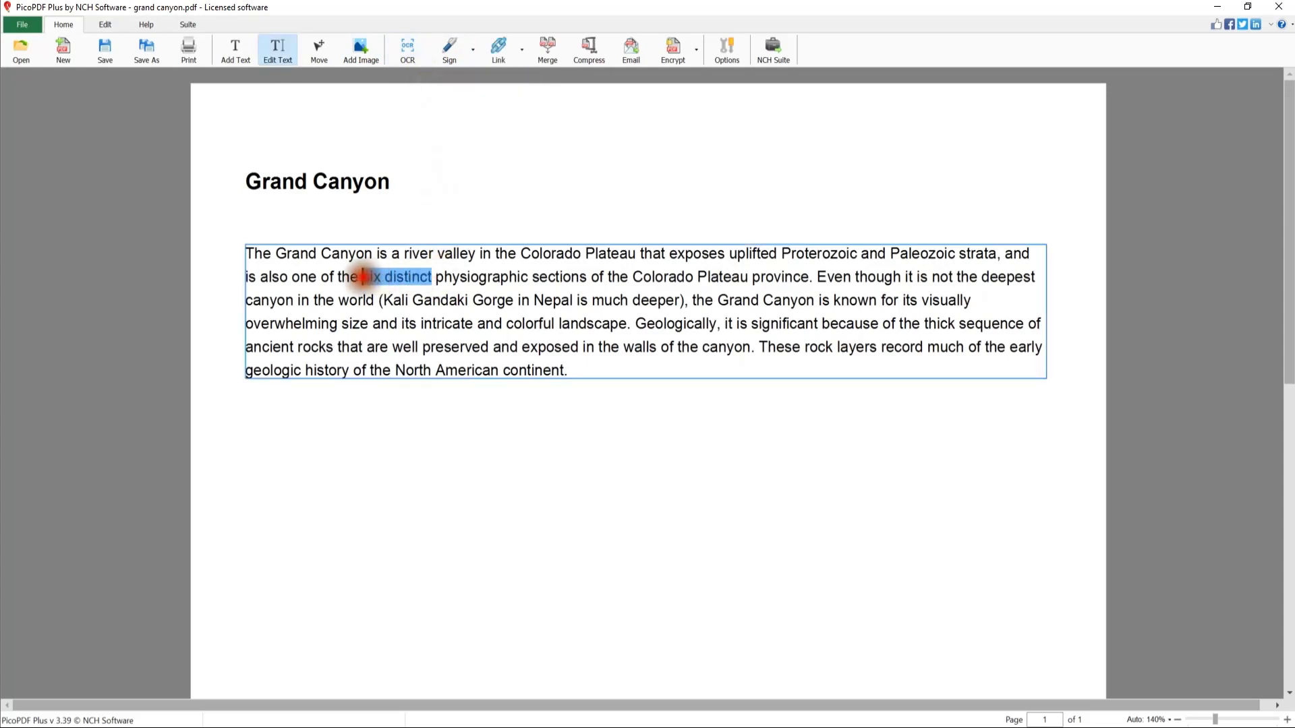
click(523, 115)
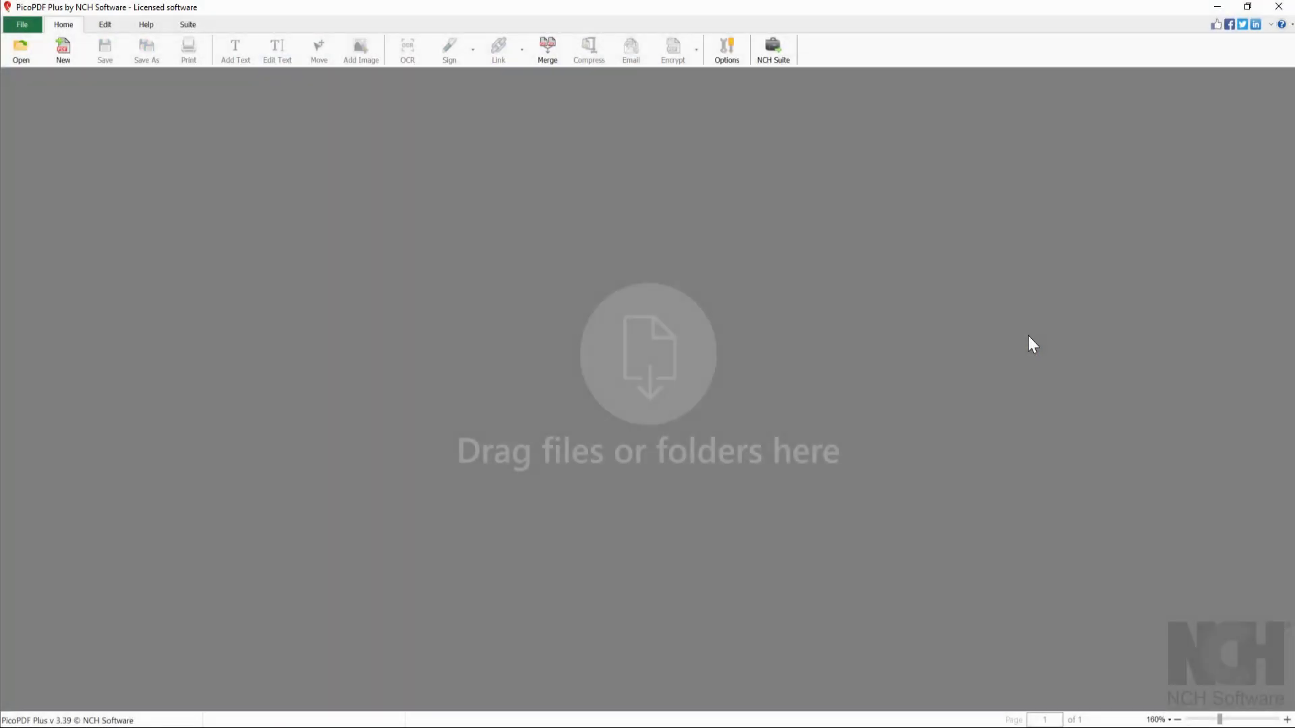
Reopen grand canyon.pdf and drag WEB-CIOMS-EthicalGuidelines.pdf from File Explorer into PicoPDF
click(25, 52)
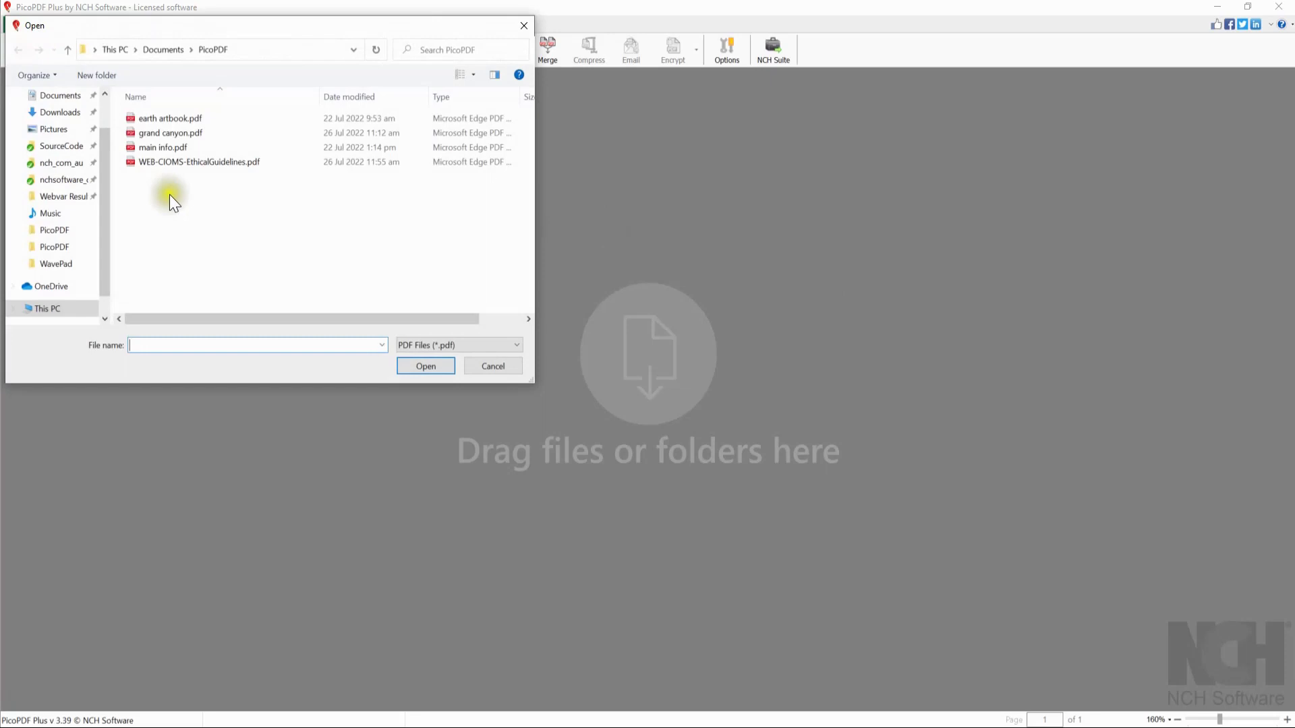
double_click(176, 131)
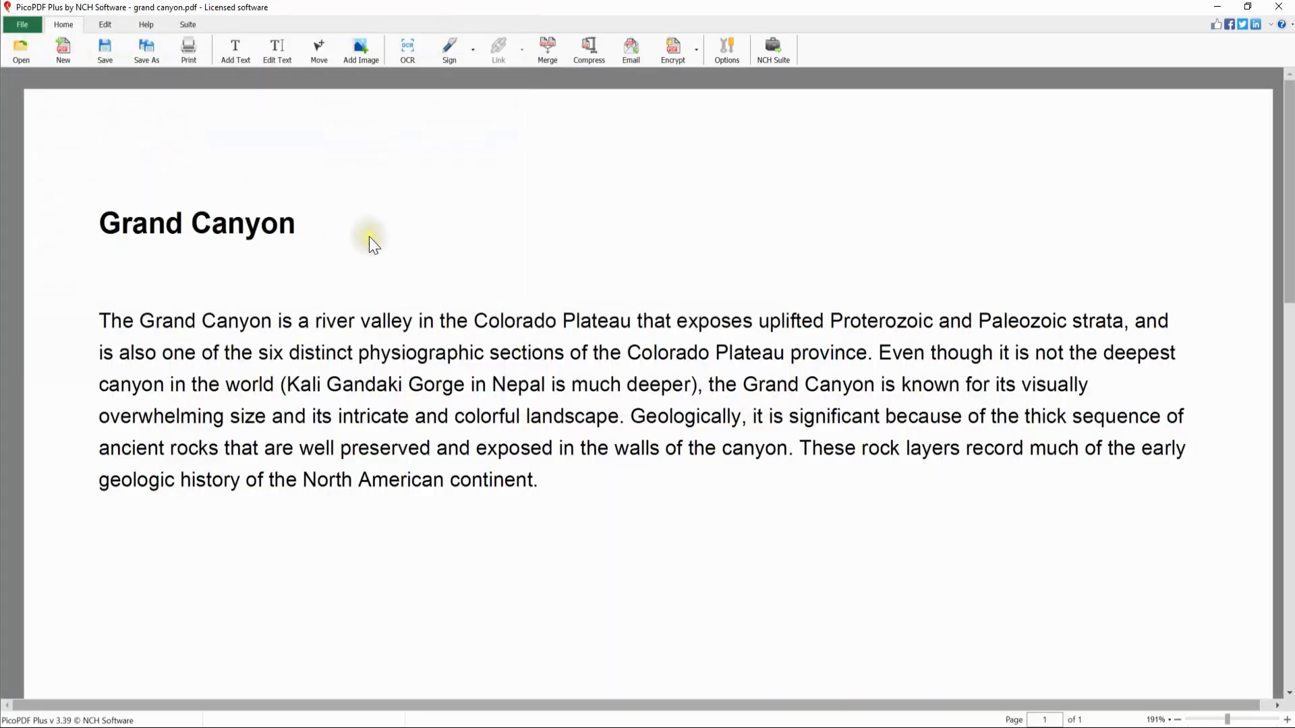
click(135, 725)
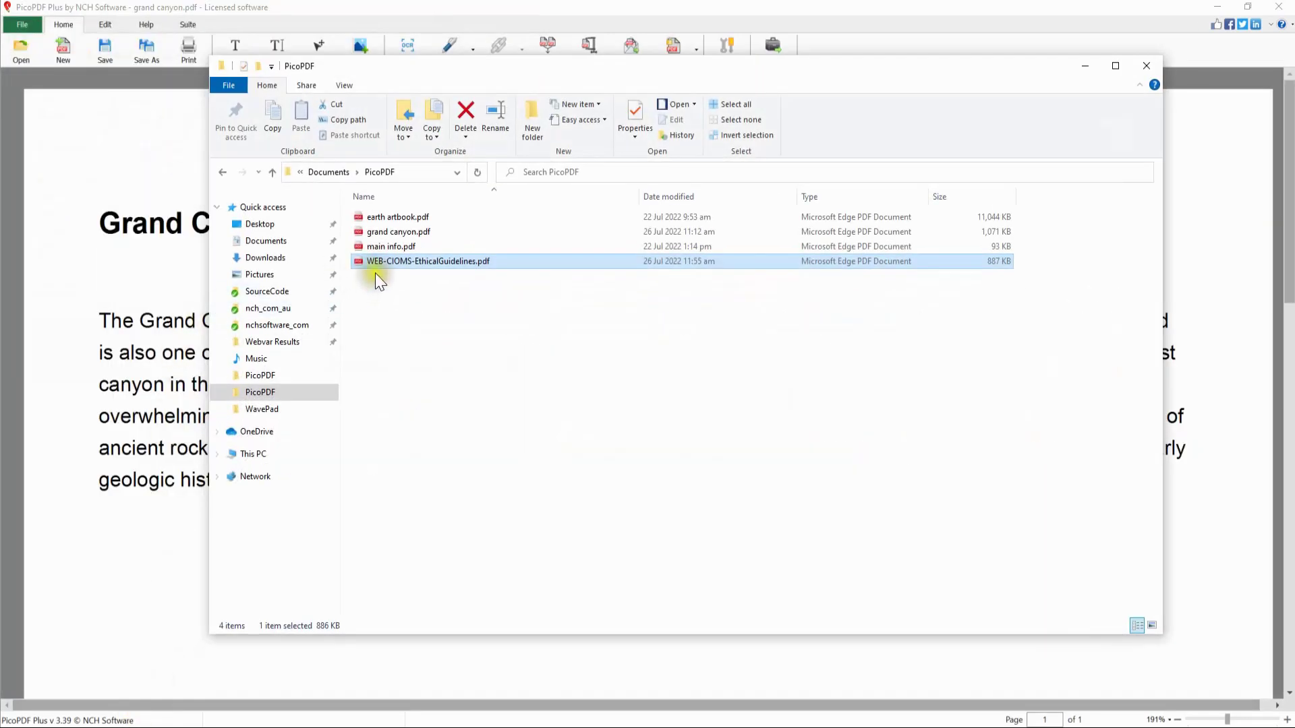
drag(375, 266, 150, 76)
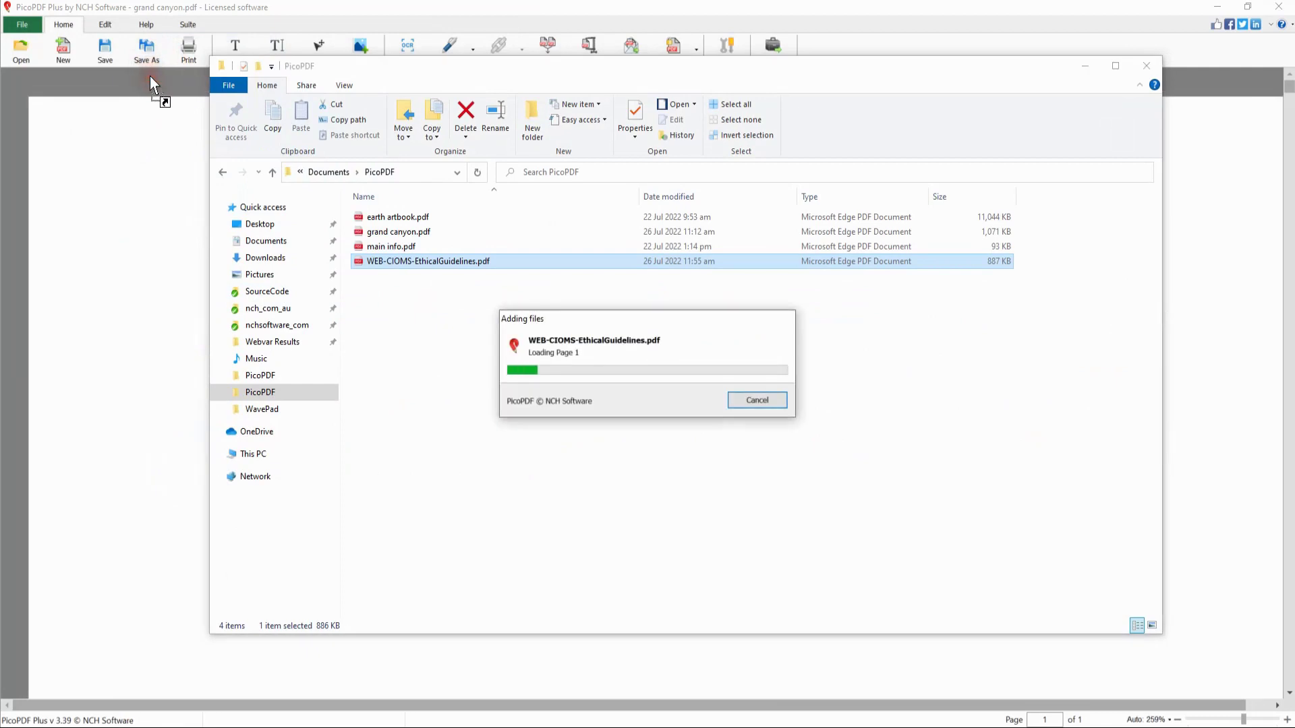
click(346, 12)
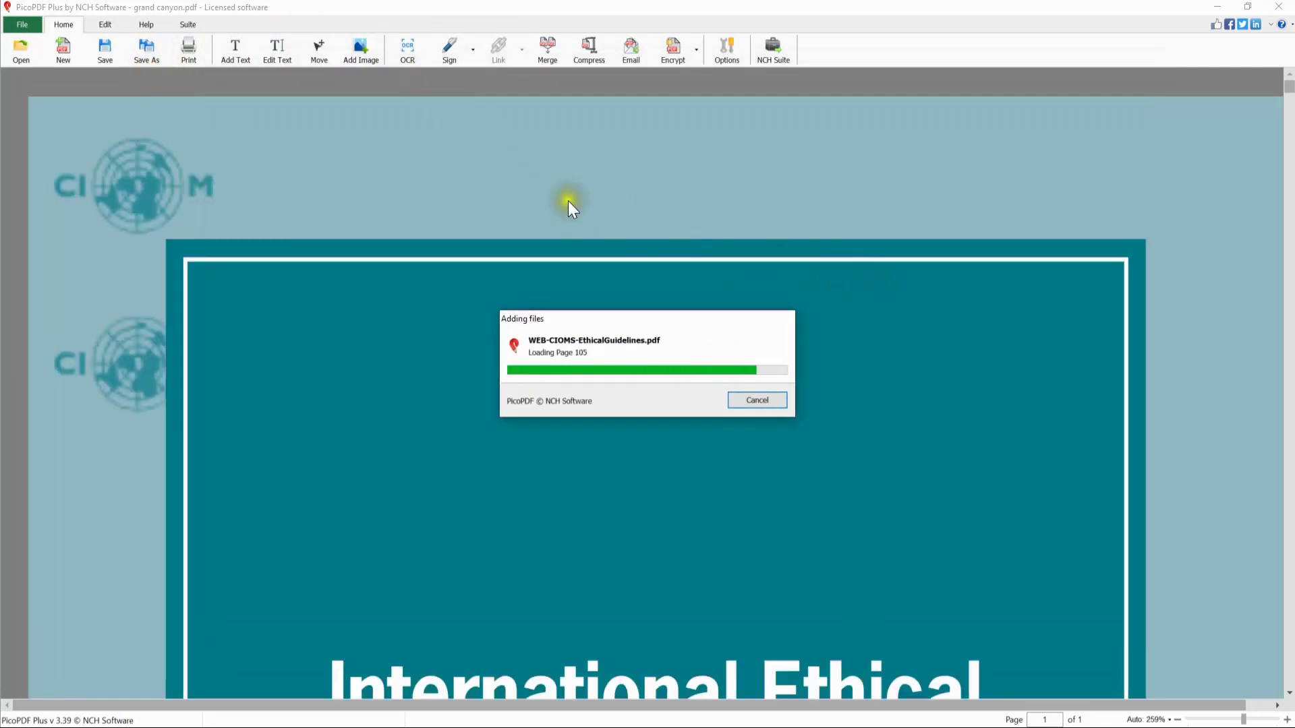
Switch between the two document tabs, ending on the ethical guidelines PDF
click(42, 79)
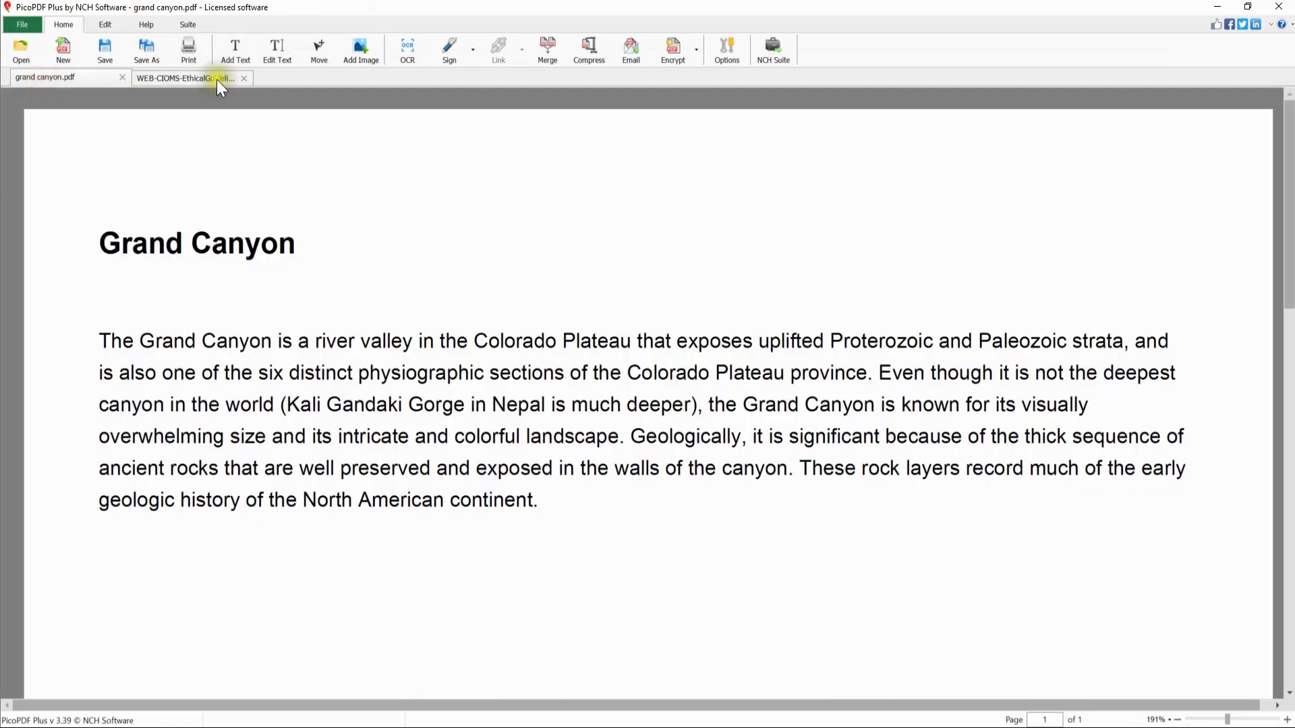
click(217, 78)
click(79, 78)
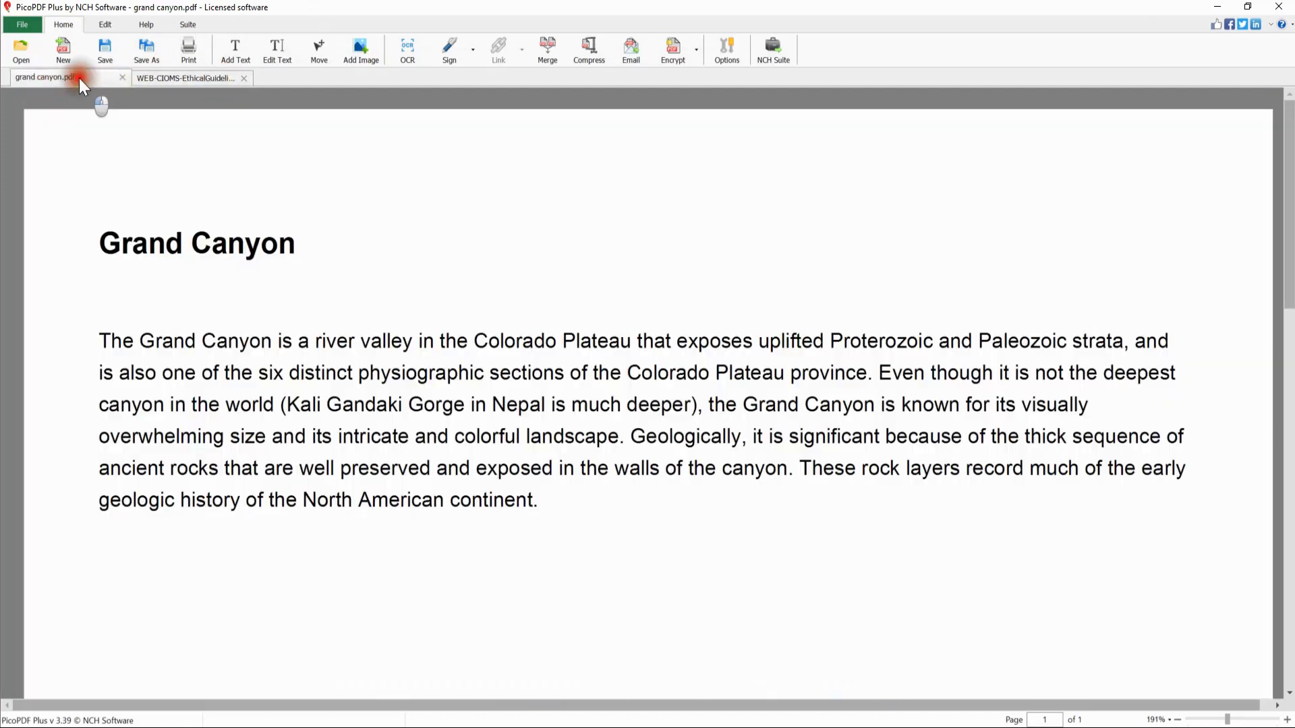
click(171, 78)
Enter 32 in the Page box to jump to the Guideline 5 page
scroll(870, 217, down, 3)
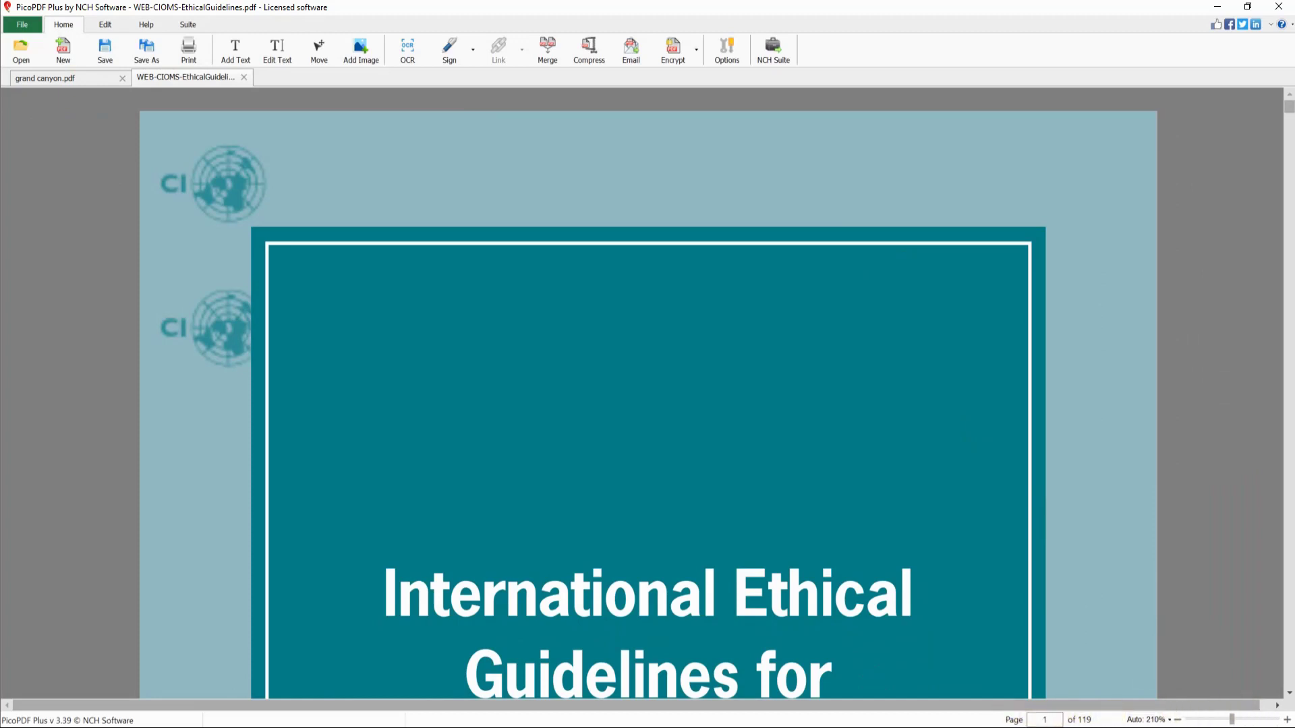
click(1077, 715)
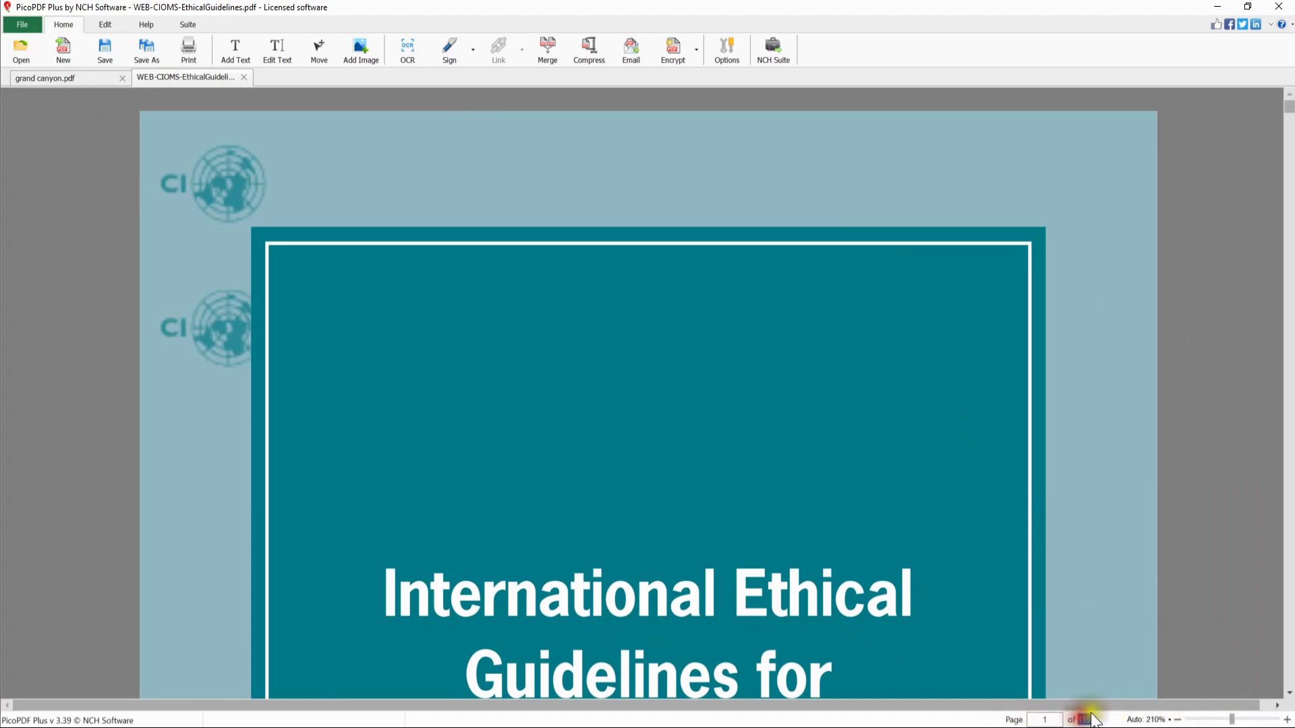
double_click(1038, 719)
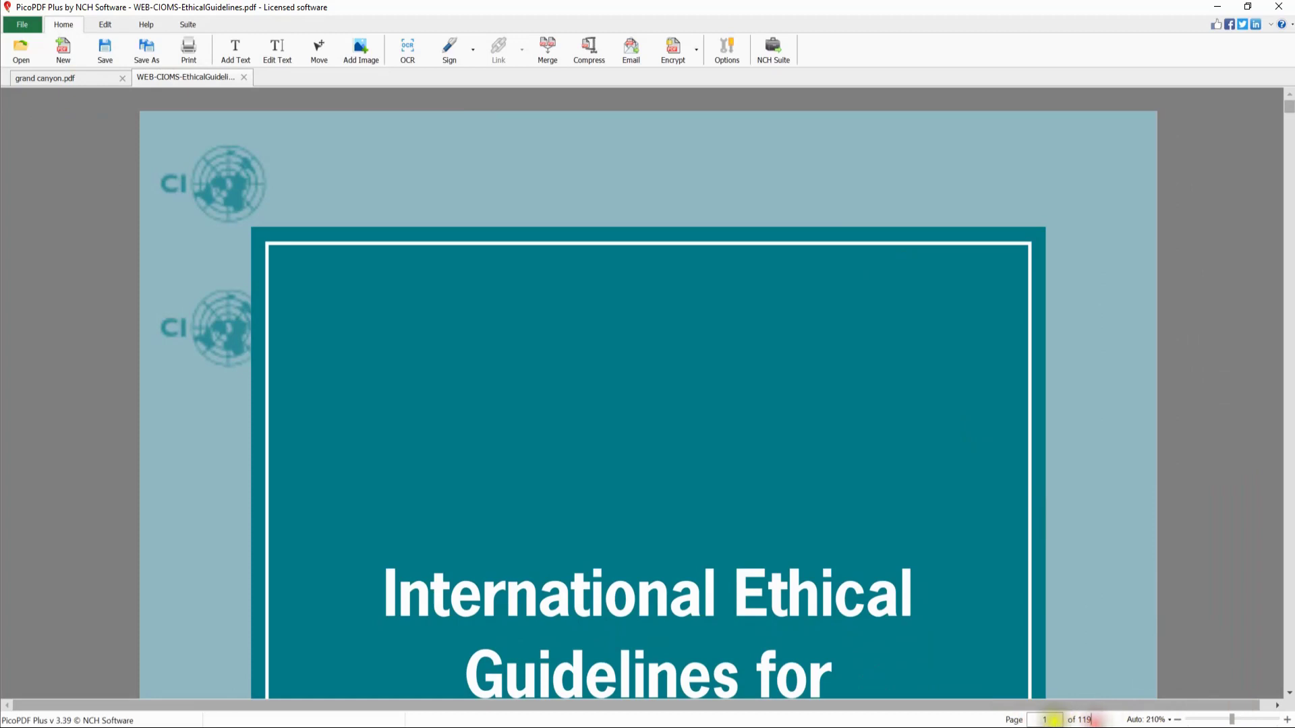
text(32)
key(Return)
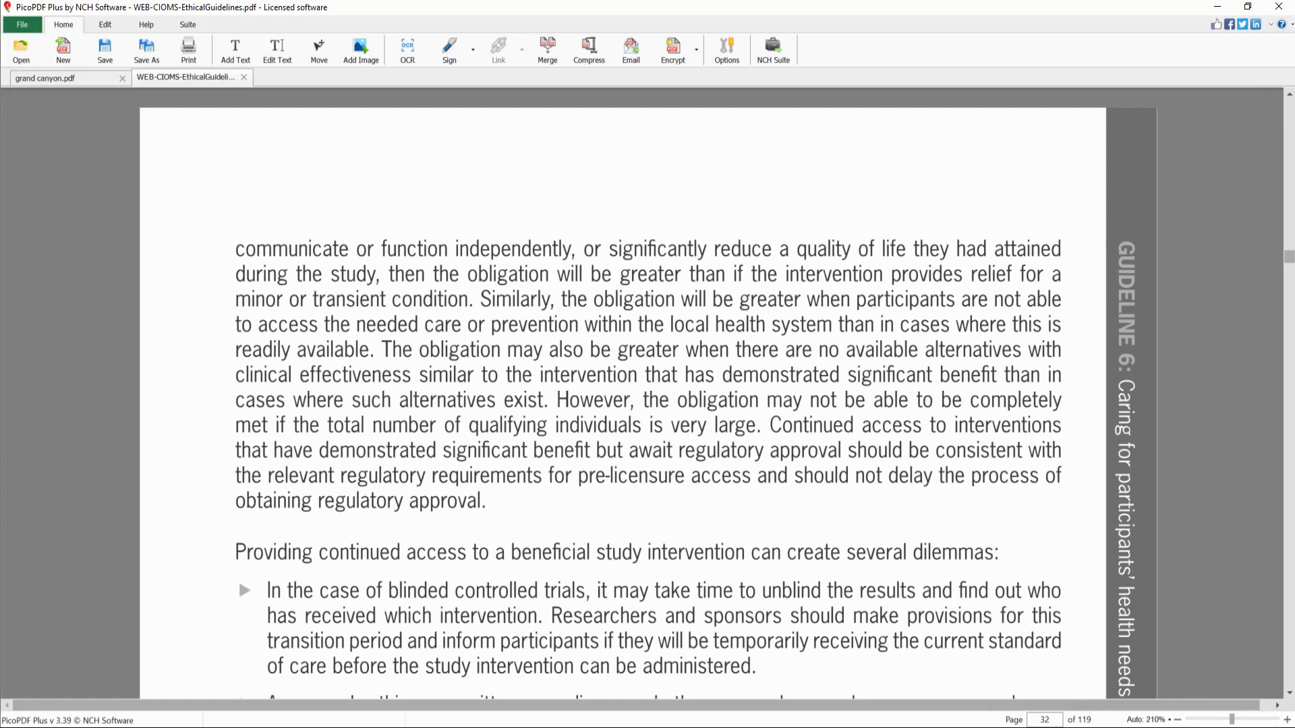
Adjust the zoom between about 139% and 239%, then fit the page width to the window
click(1214, 720)
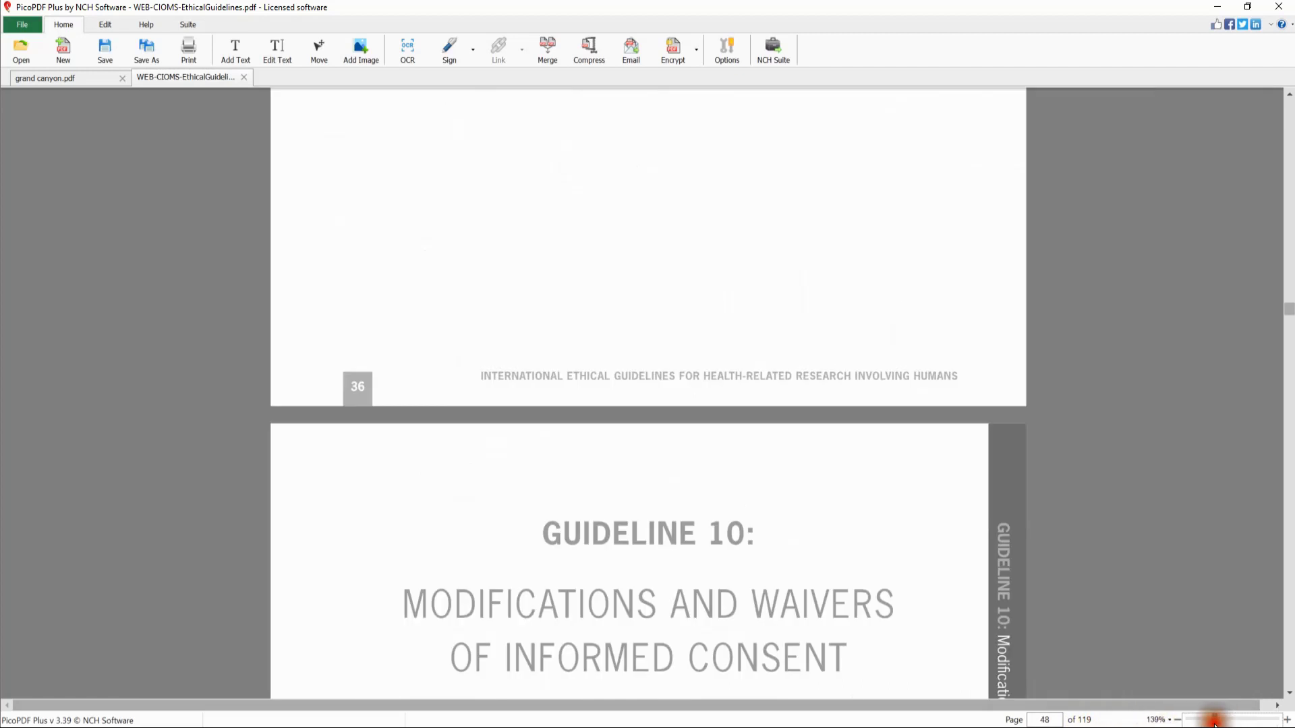
drag(1214, 720, 1238, 720)
click(1167, 720)
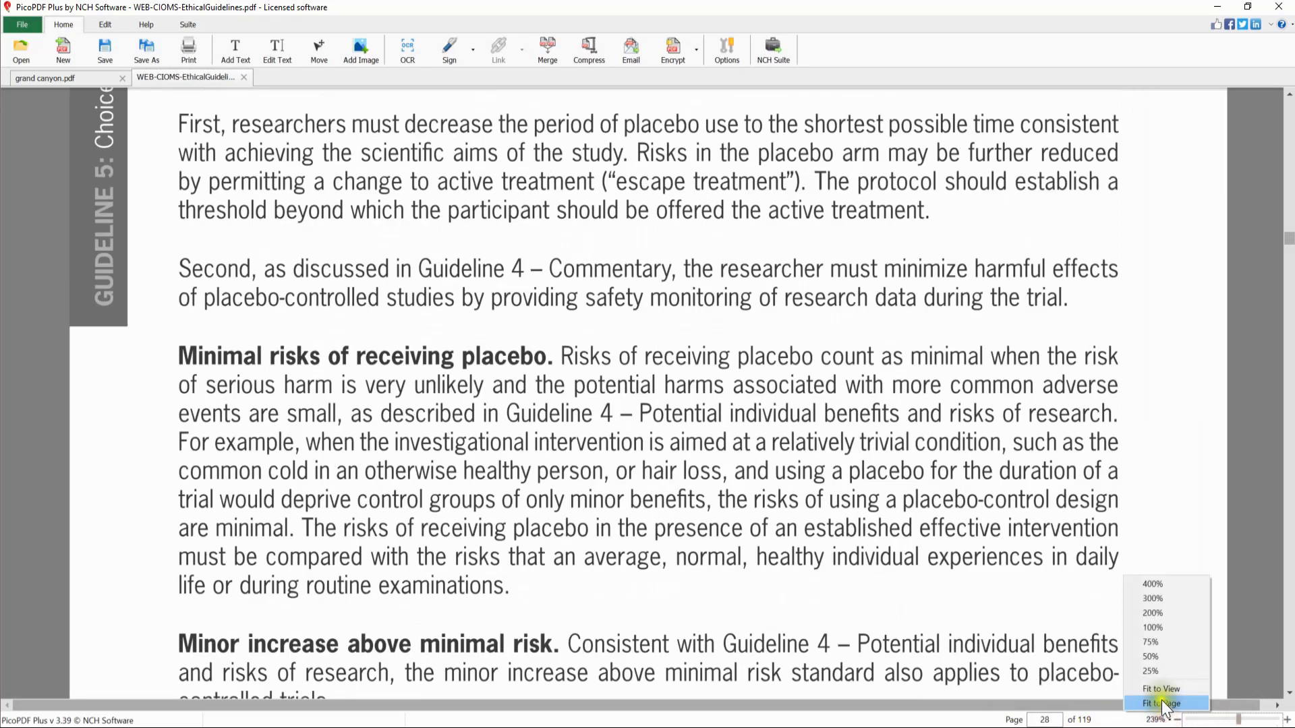
click(1161, 703)
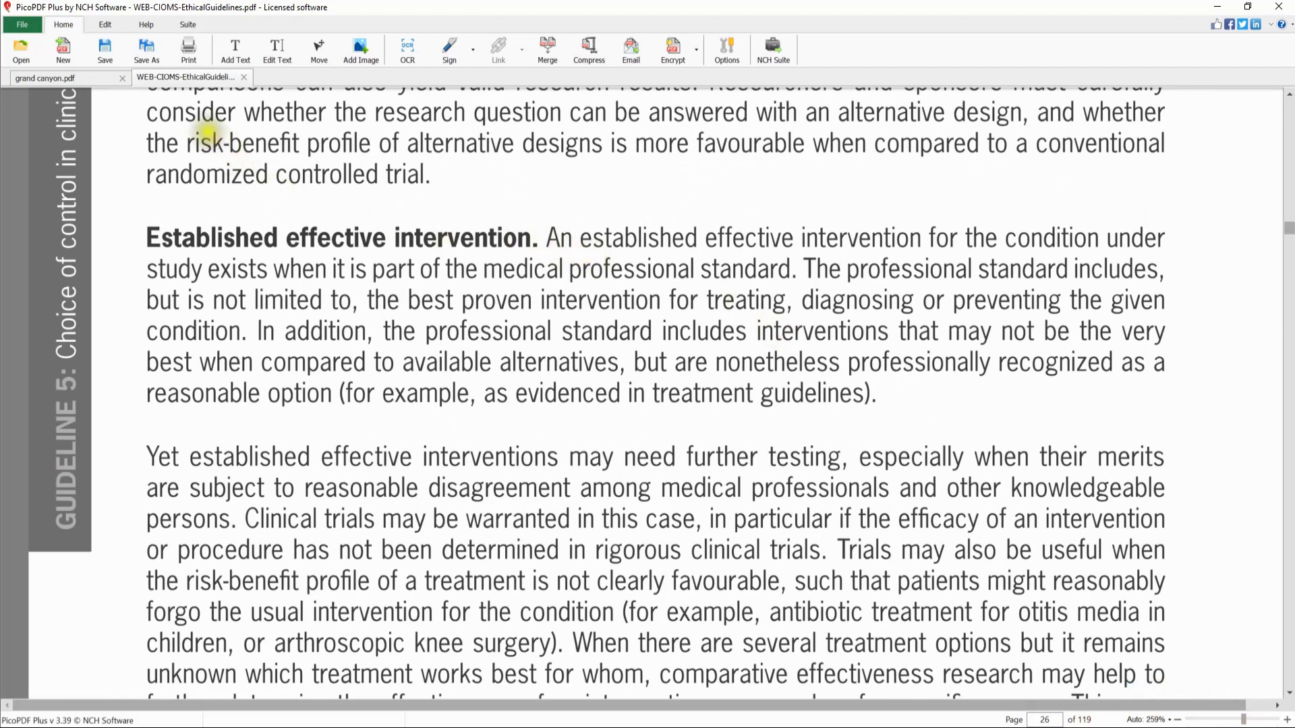
Switch to Edit Text mode and select the word 'established' in the paragraph
click(108, 27)
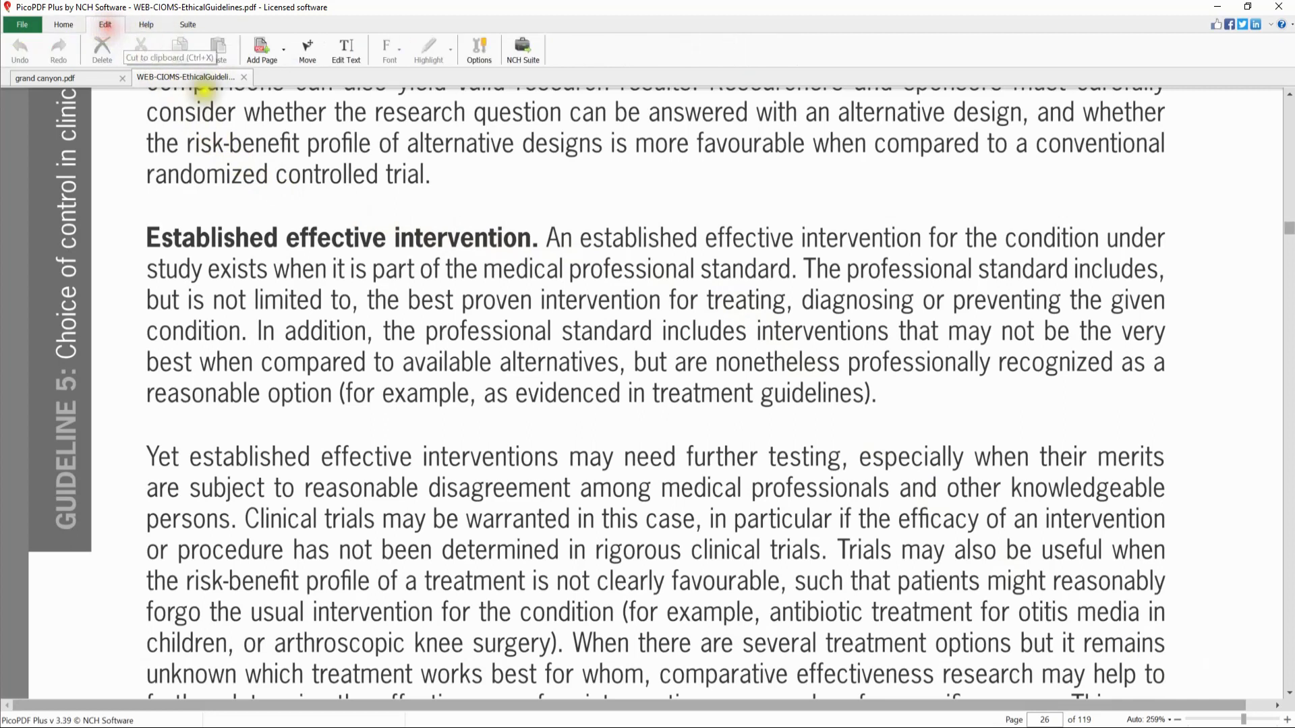
click(67, 79)
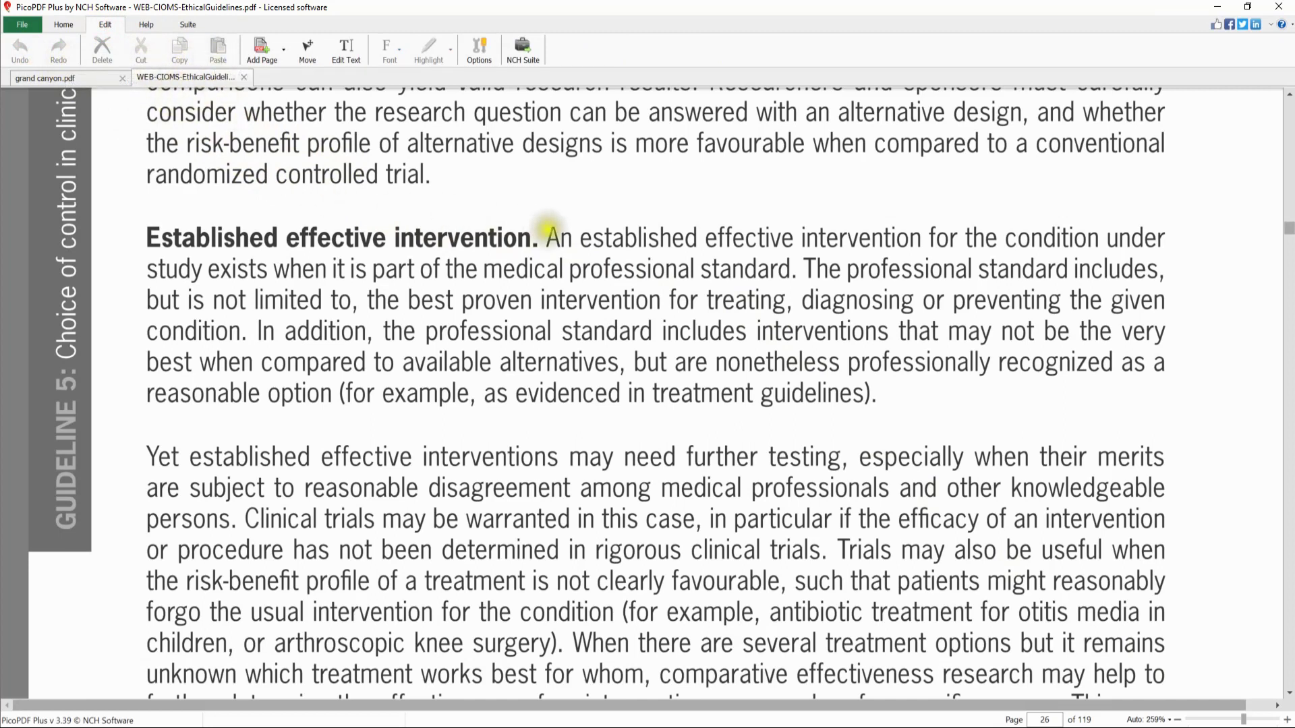
click(317, 59)
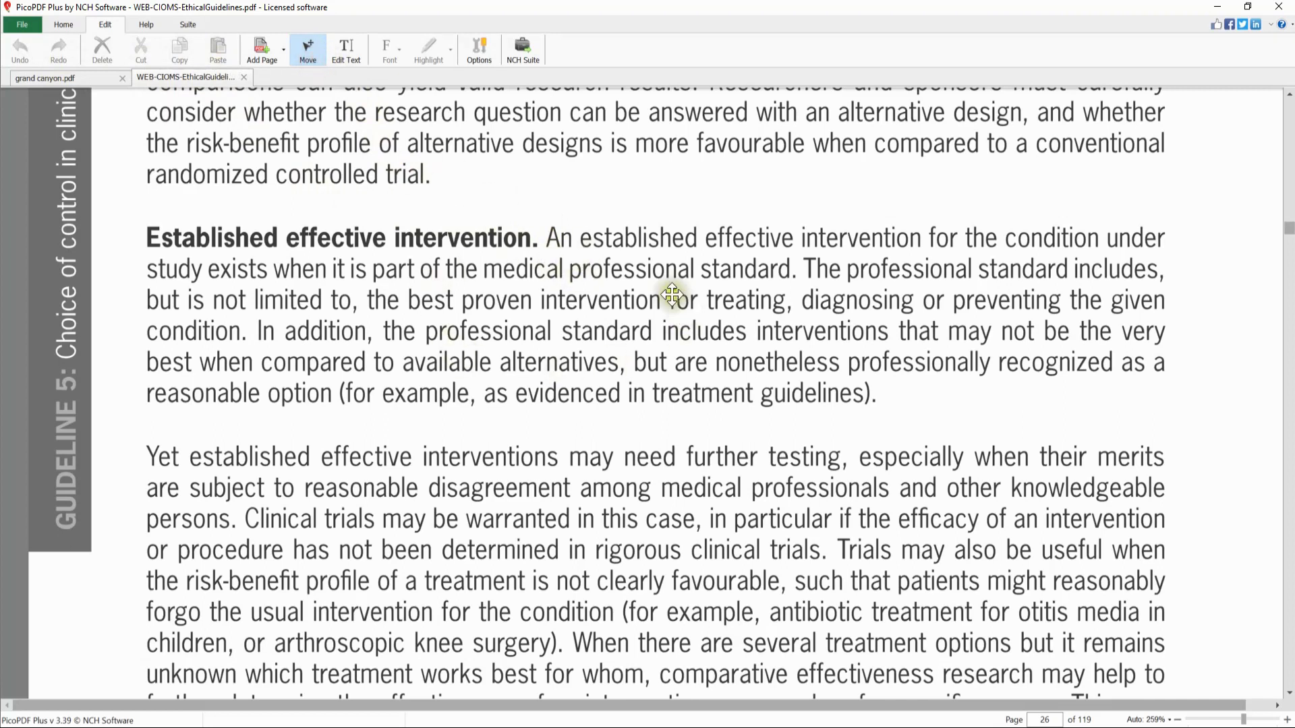
click(342, 56)
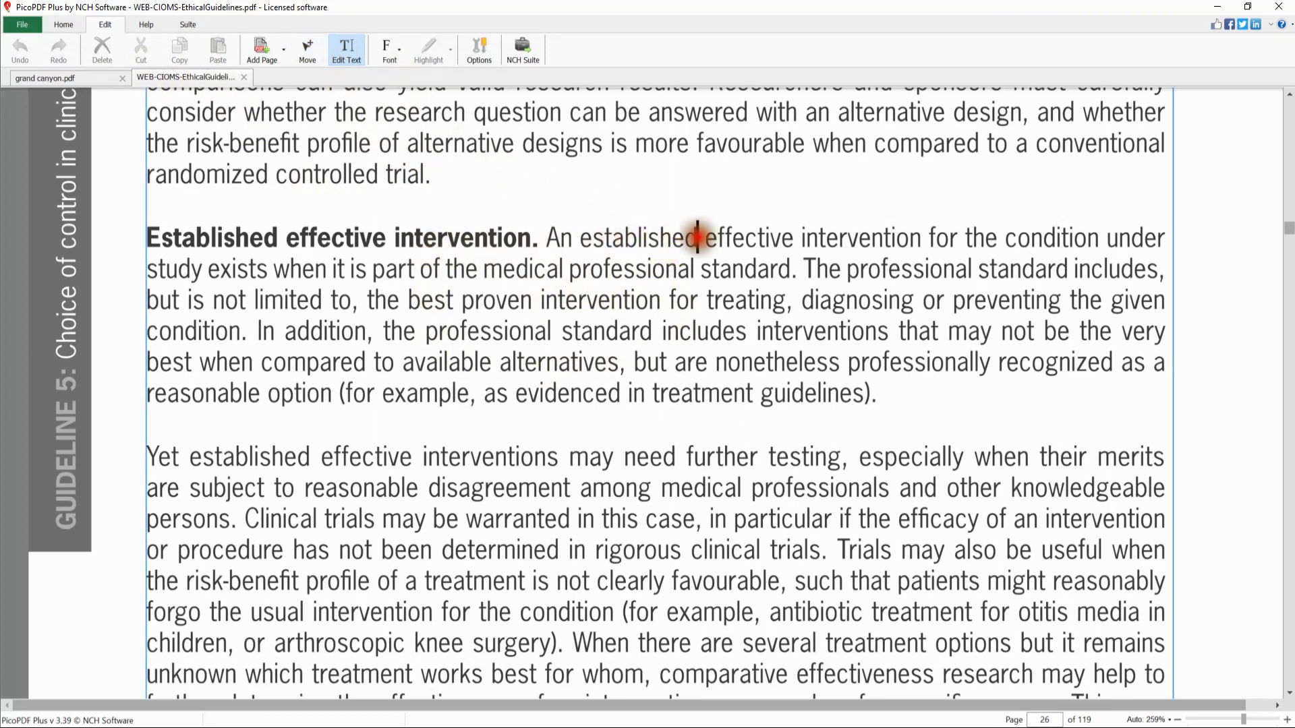
drag(695, 237, 578, 239)
Check font settings without changes, then highlight 'established' in pale yellow bfbf8c
click(391, 45)
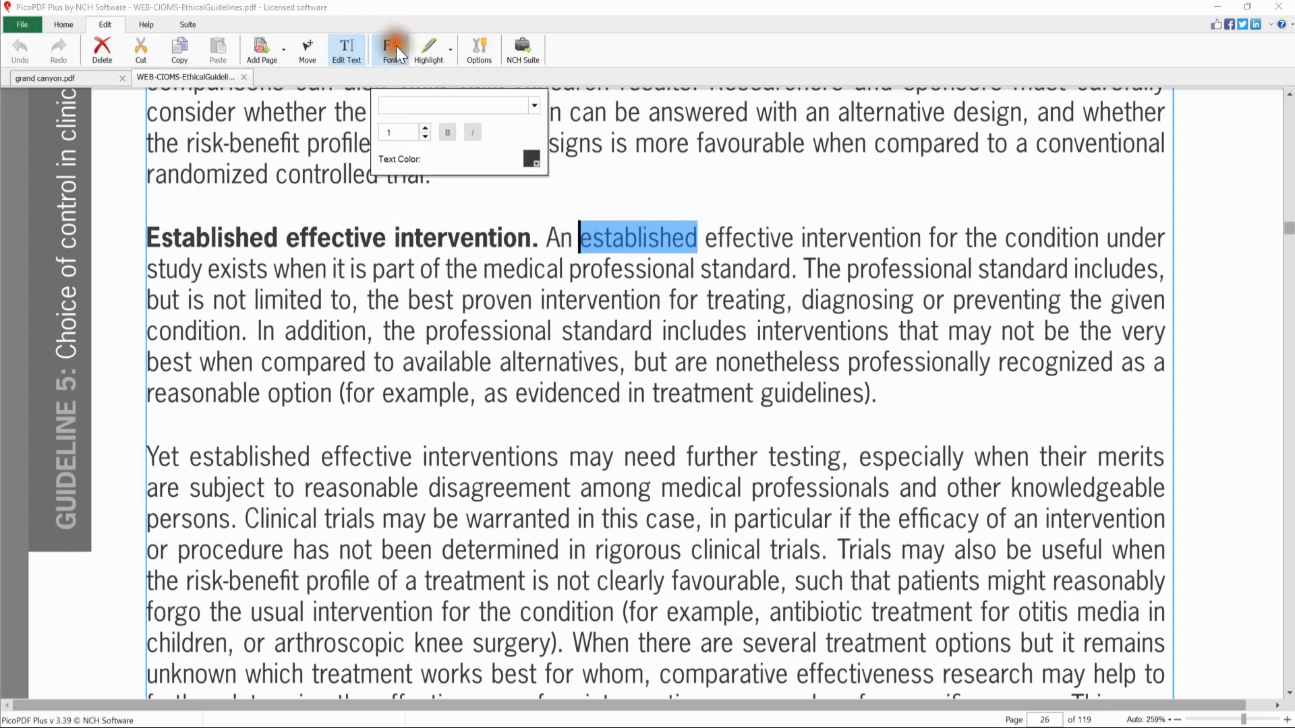
click(426, 111)
click(432, 101)
click(397, 46)
click(451, 49)
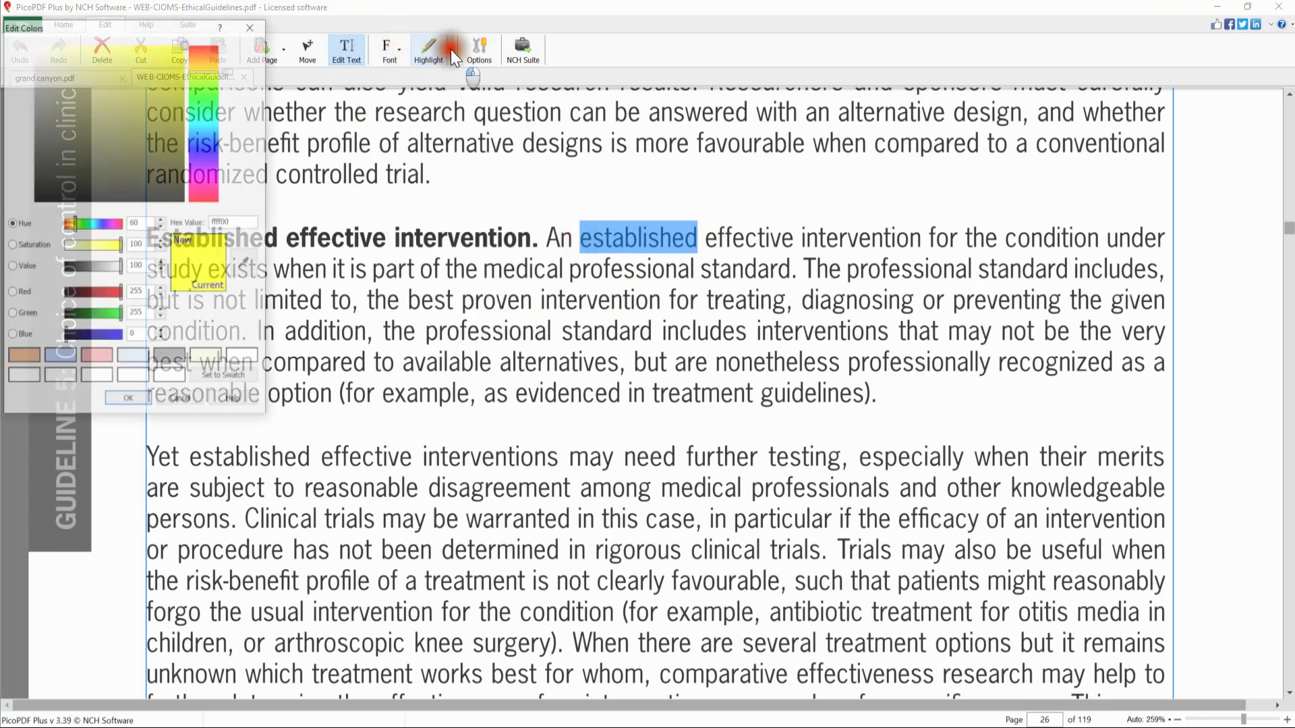
click(73, 79)
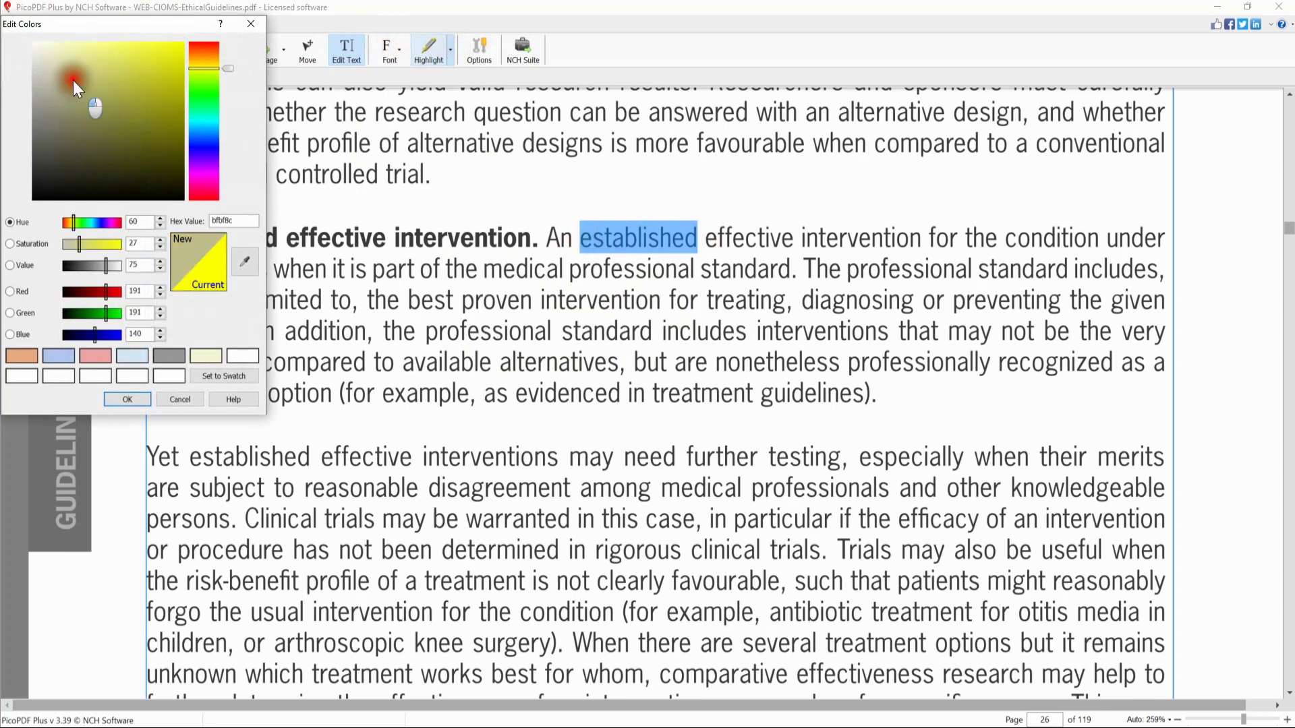
click(127, 399)
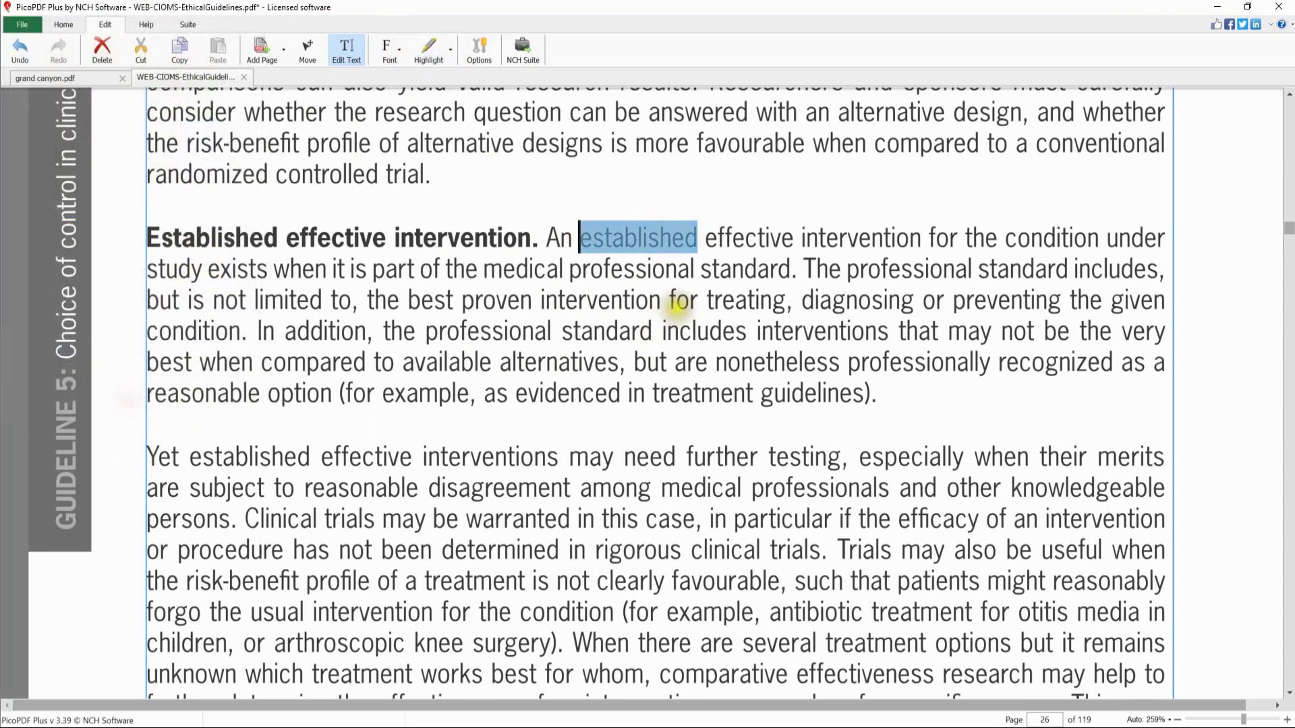
click(150, 26)
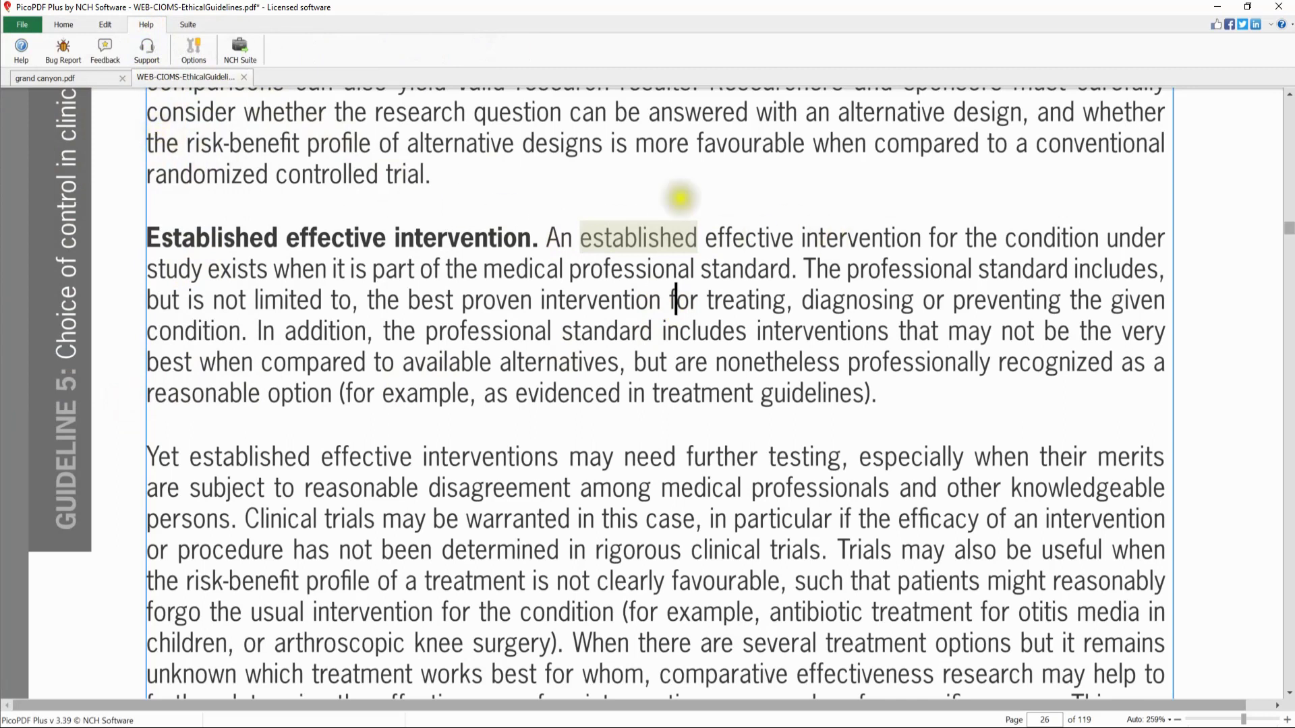
click(66, 24)
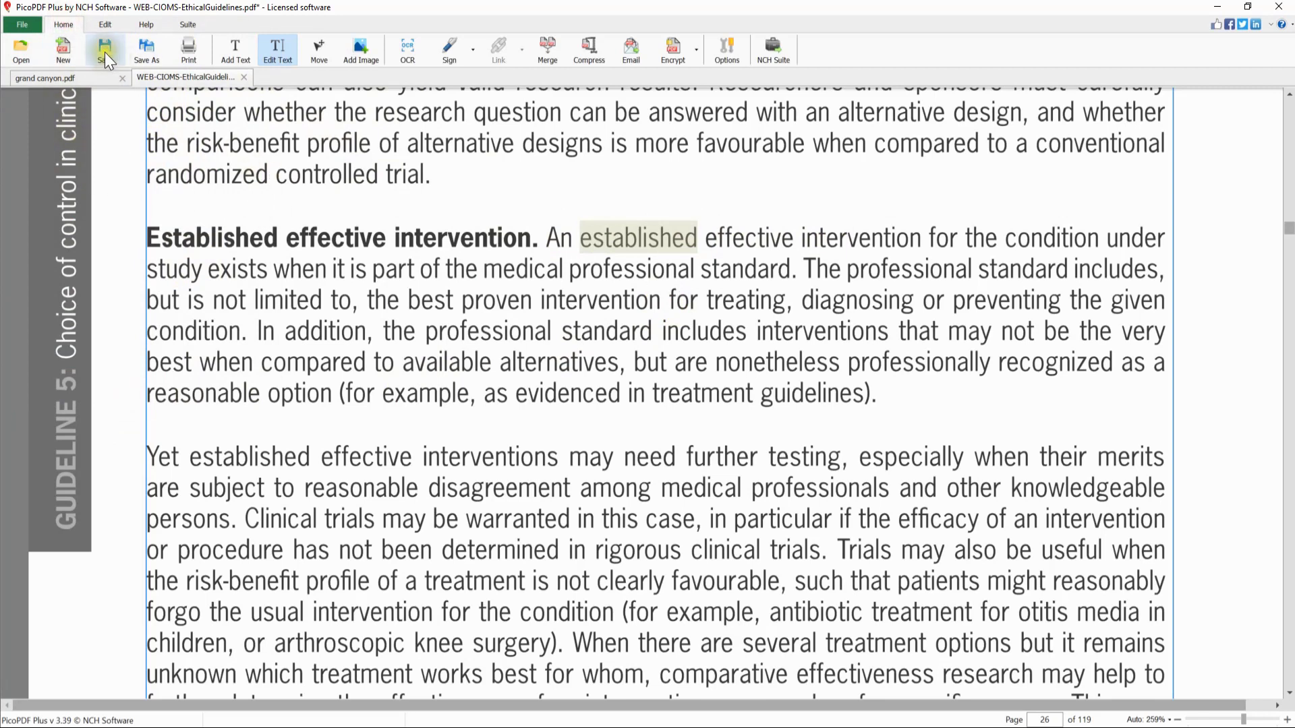
click(155, 56)
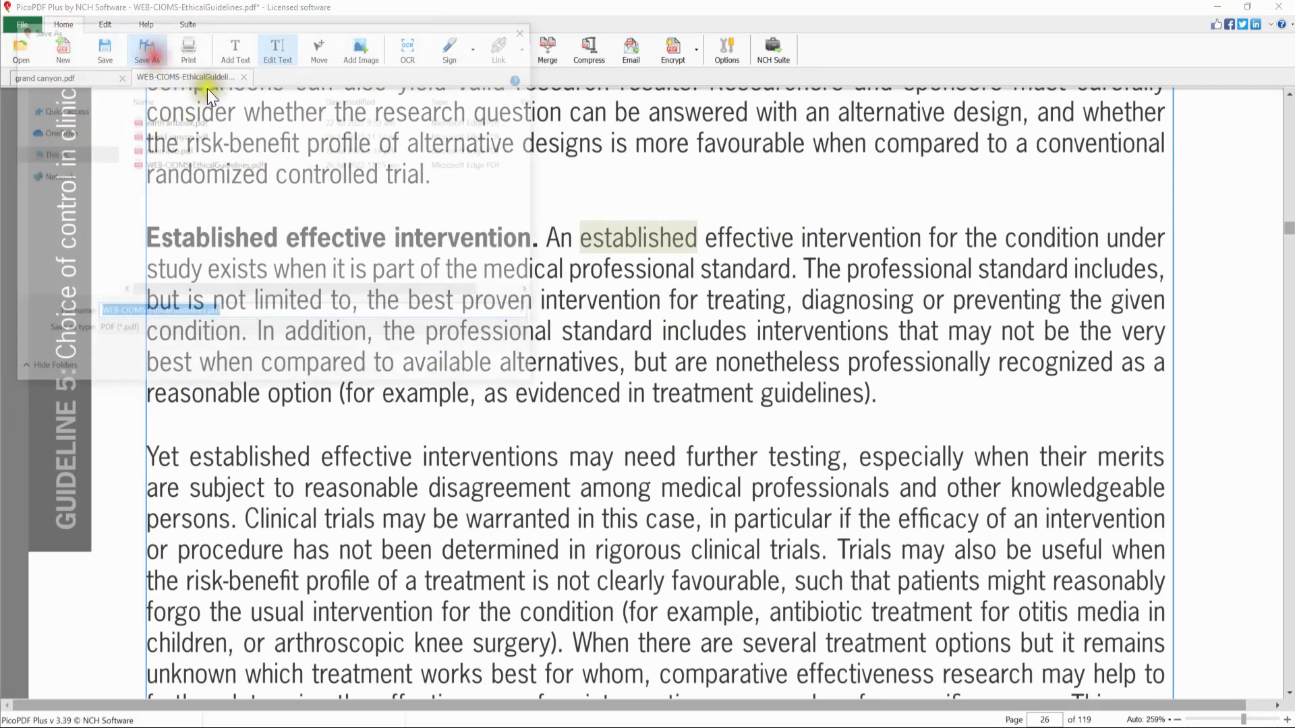
click(483, 363)
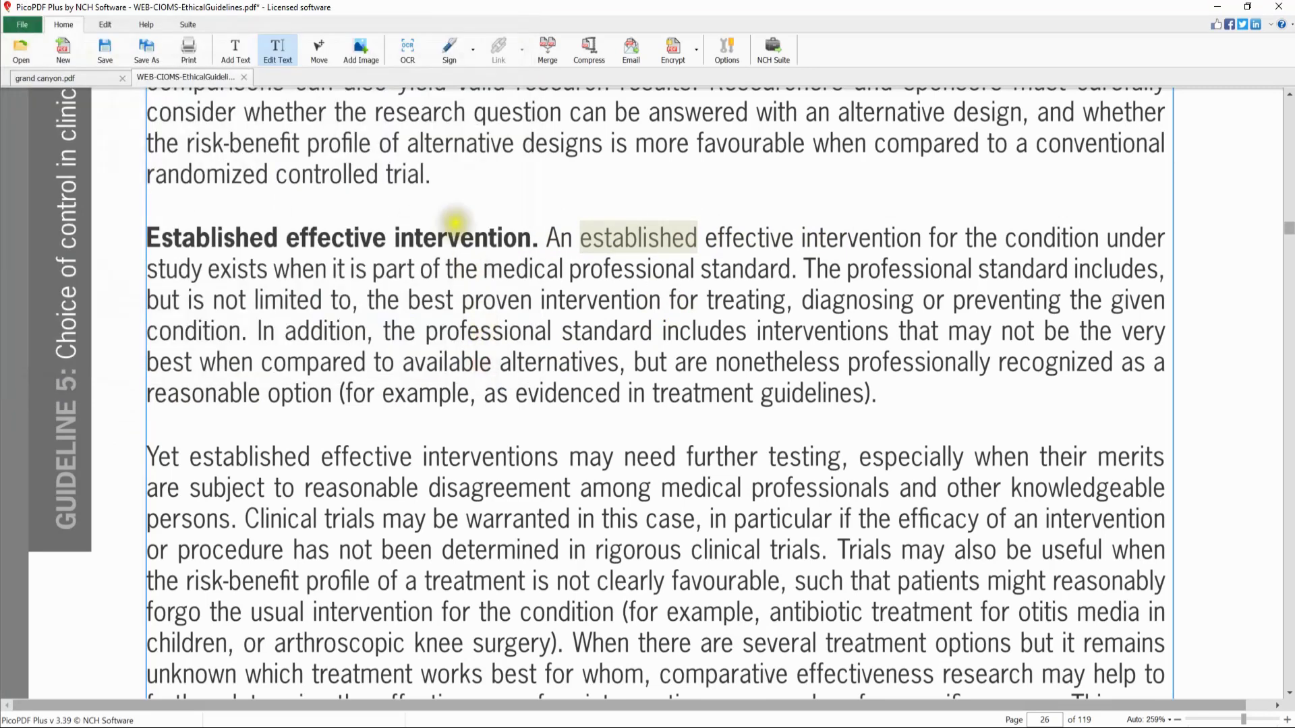
click(188, 25)
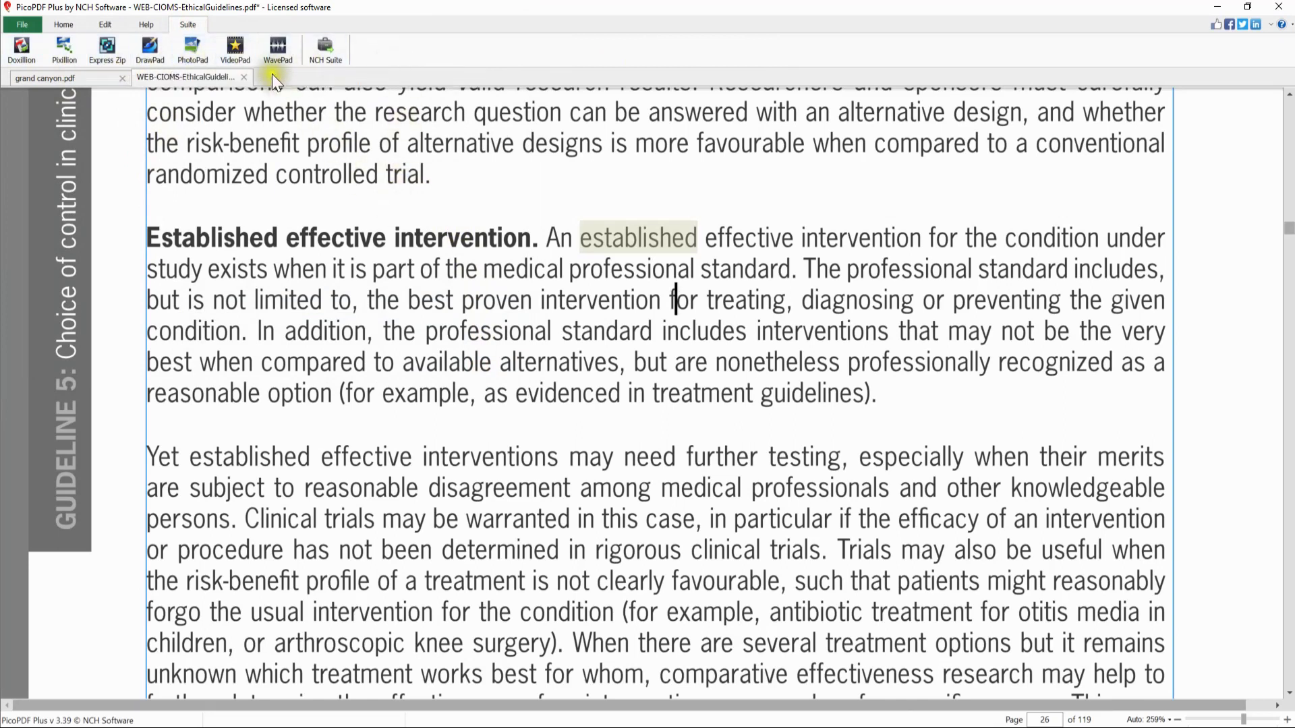
click(247, 53)
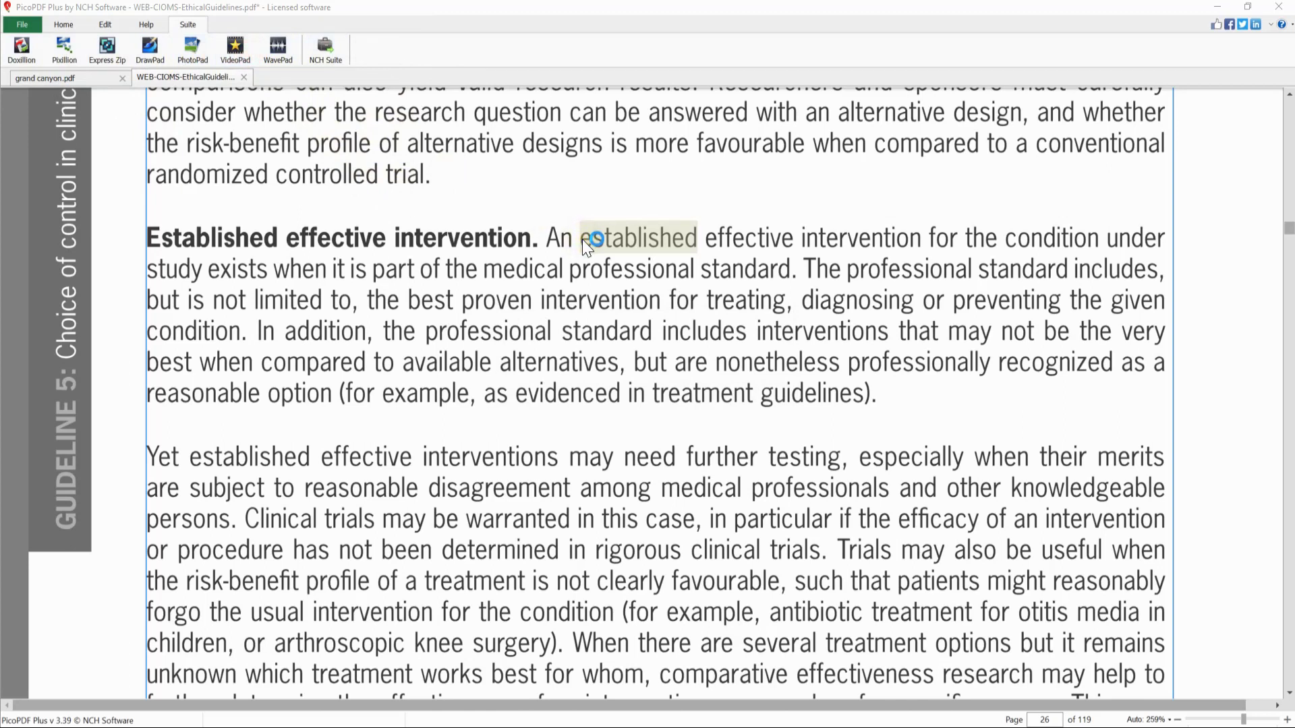